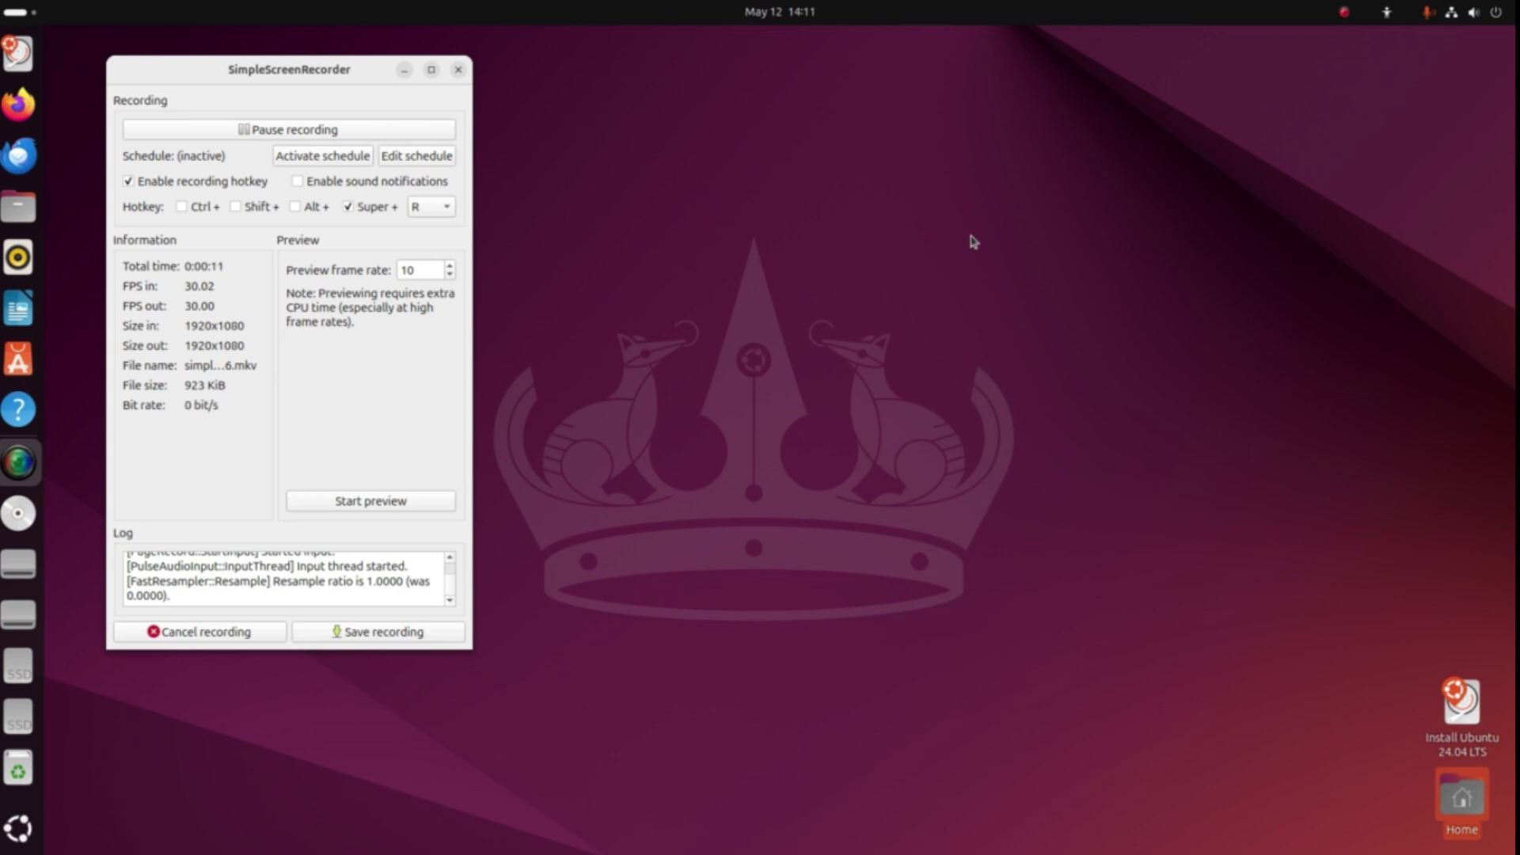
# Minimize the SimpleScreenRecorder window so the bare Ubuntu desktop shows while recording continues.
pyautogui.rightClick(855, 145)
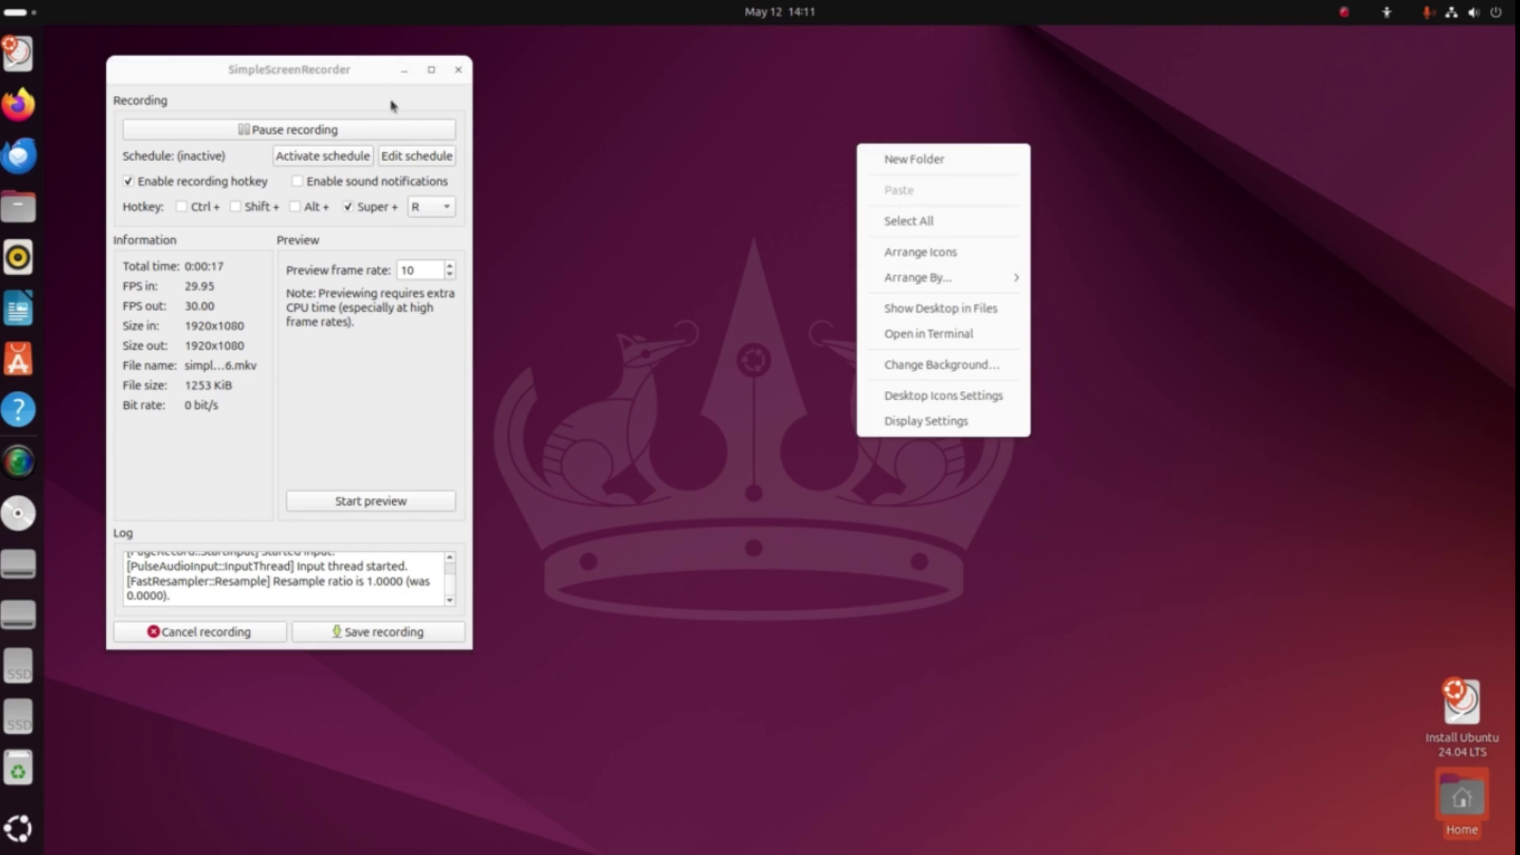
pyautogui.click(404, 70)
pyautogui.click(405, 69)
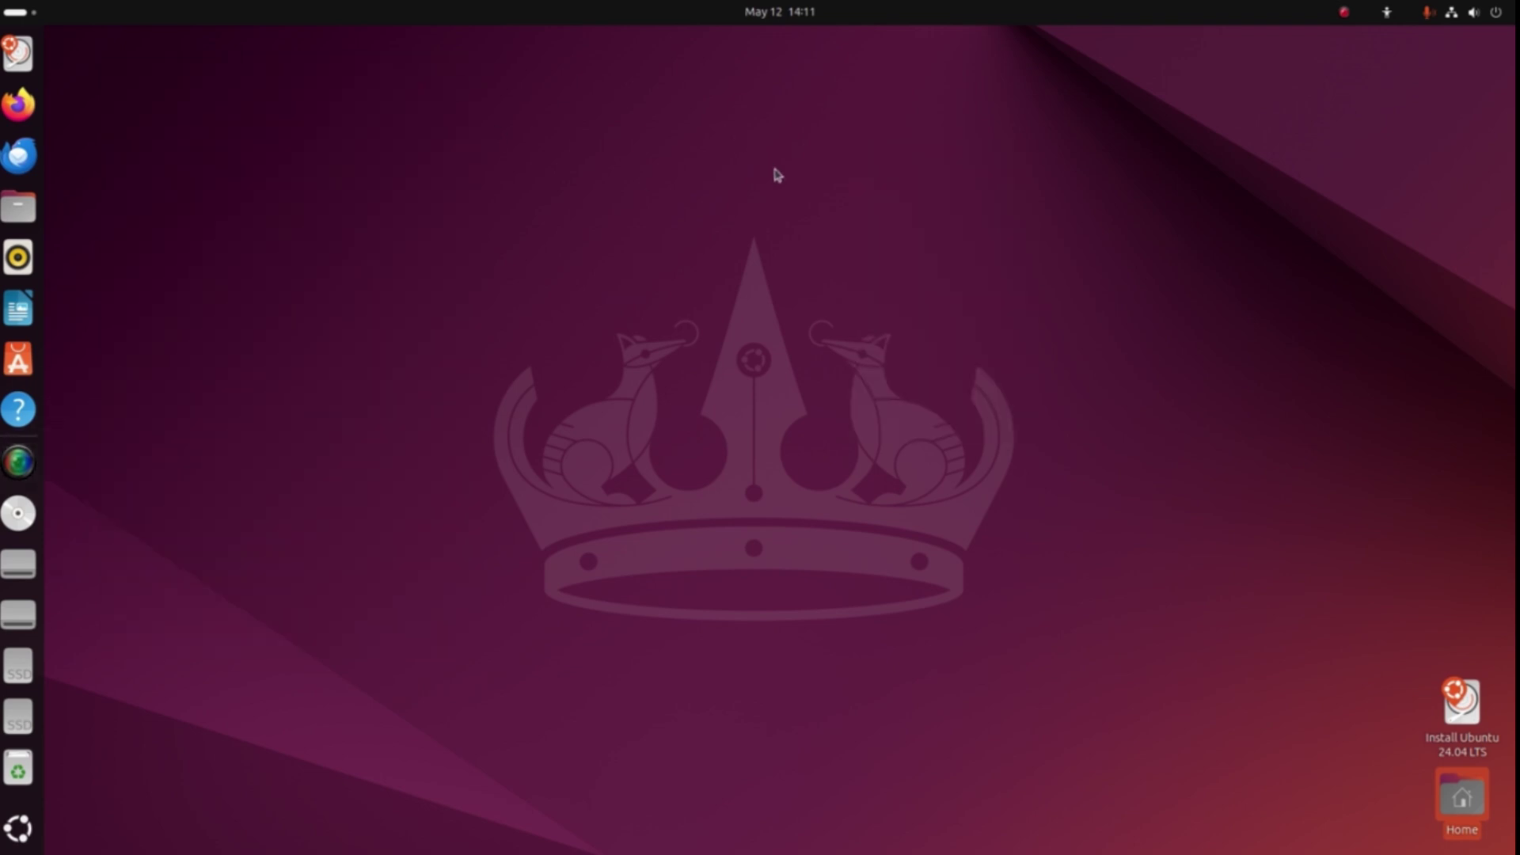
pyautogui.rightClick(818, 206)
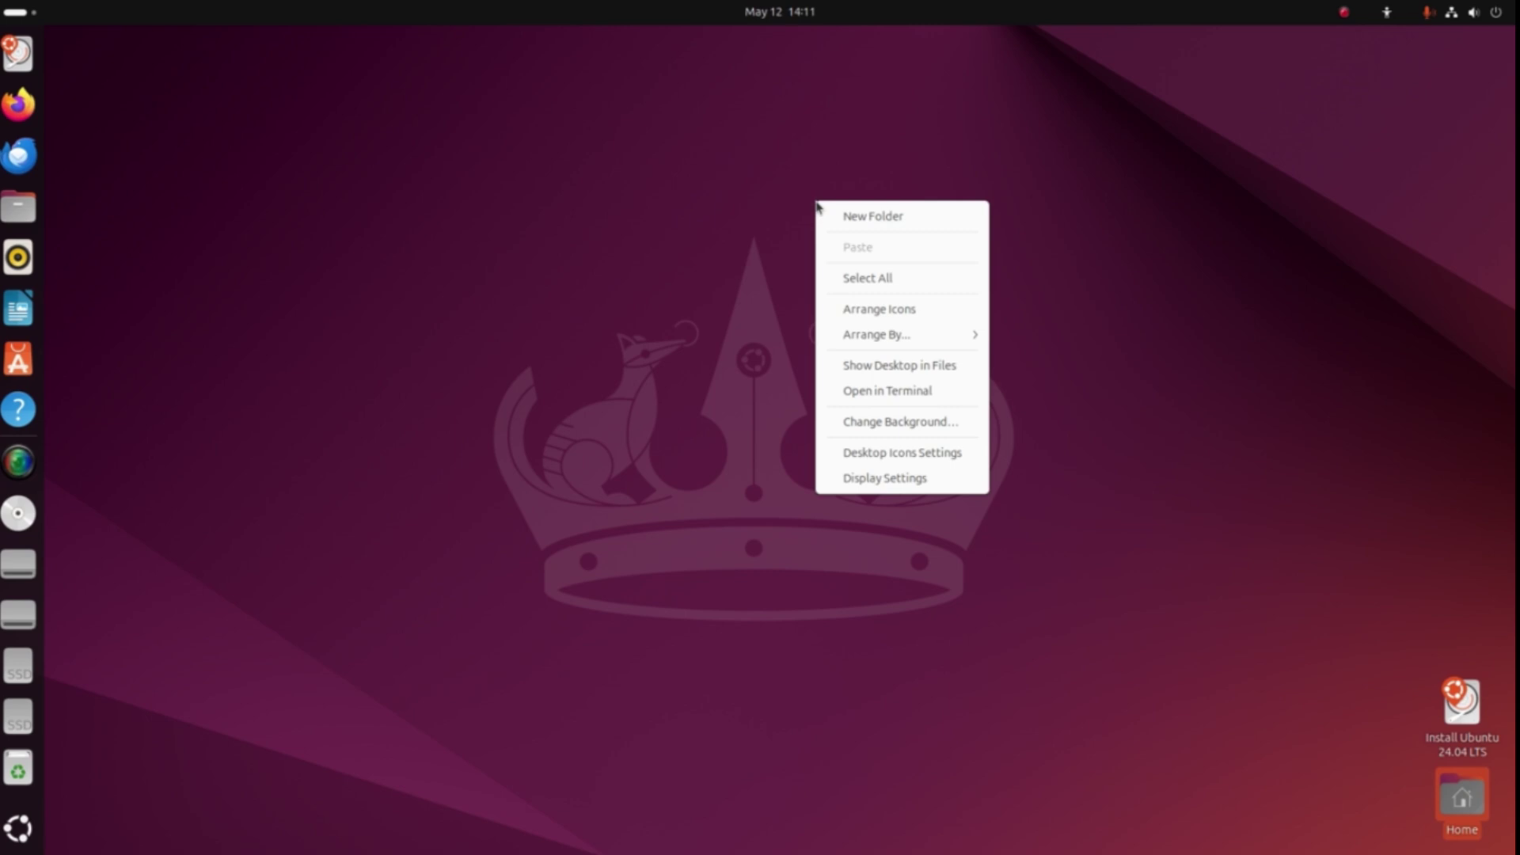
pyautogui.click(901, 452)
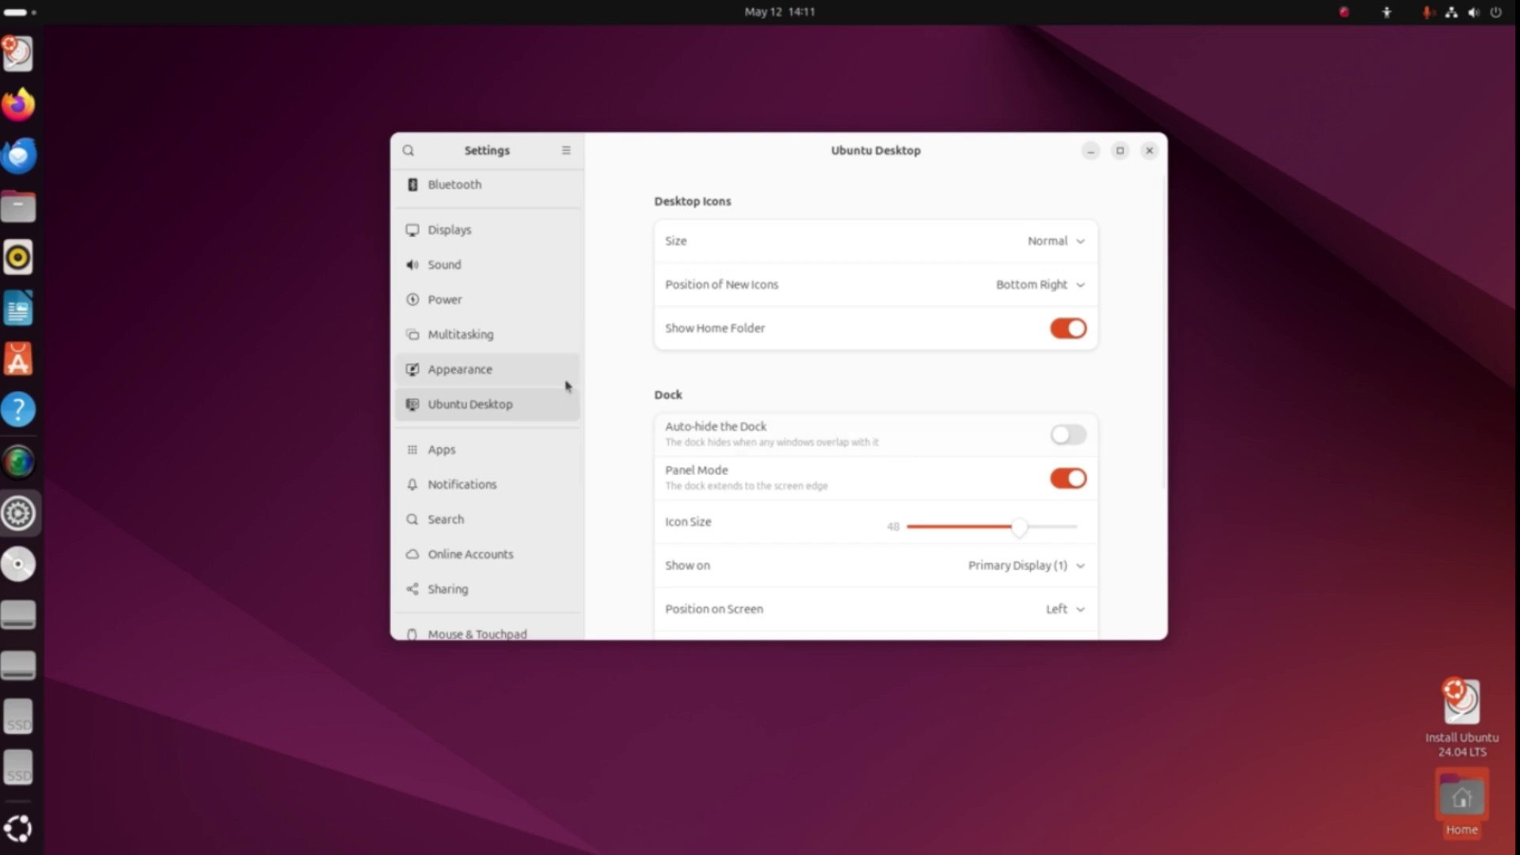
pyautogui.click(479, 273)
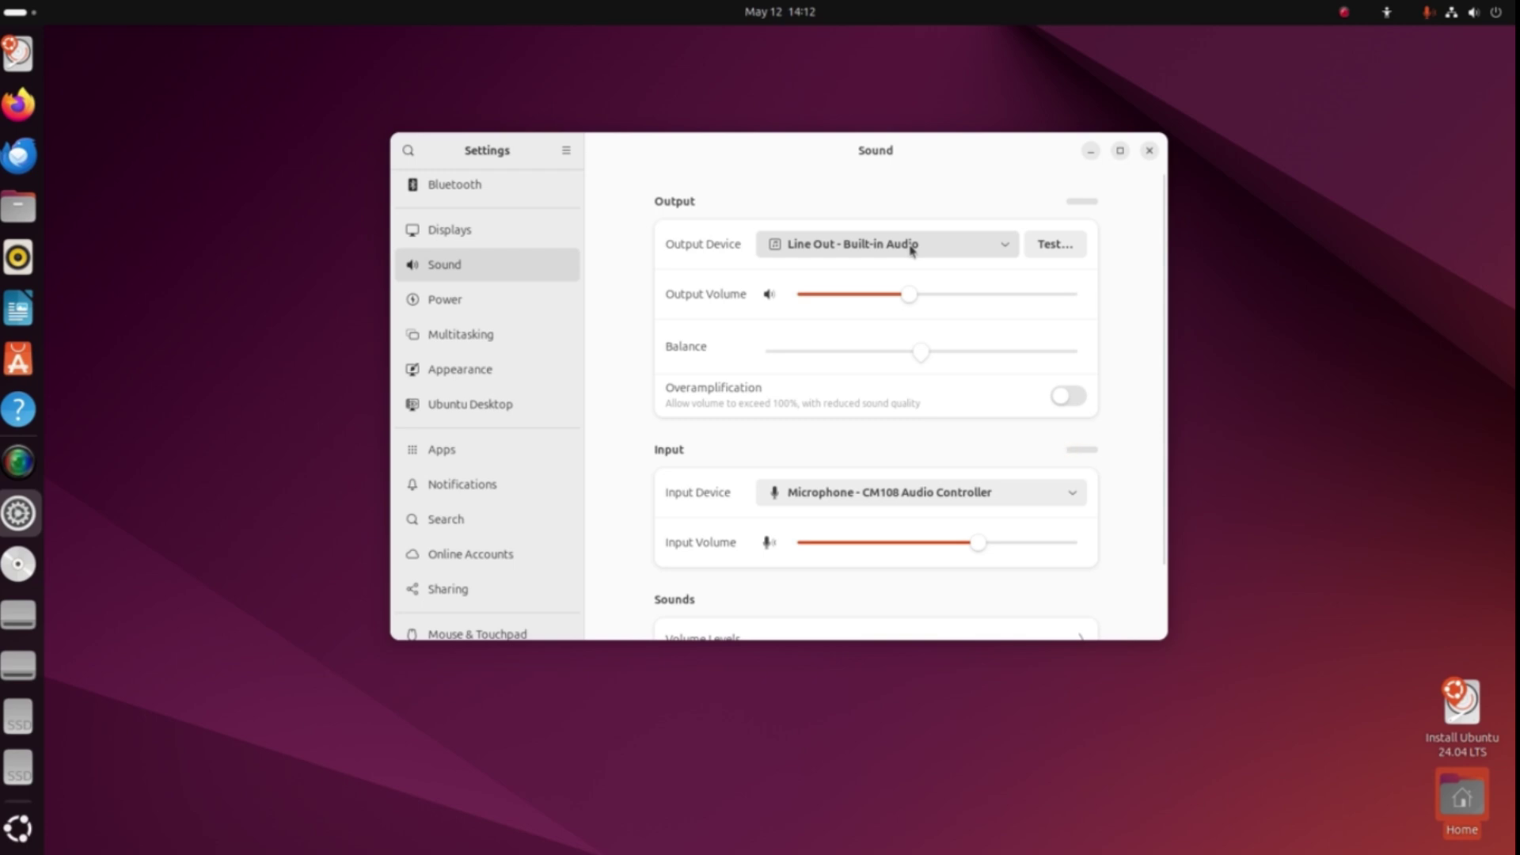
pyautogui.click(1149, 151)
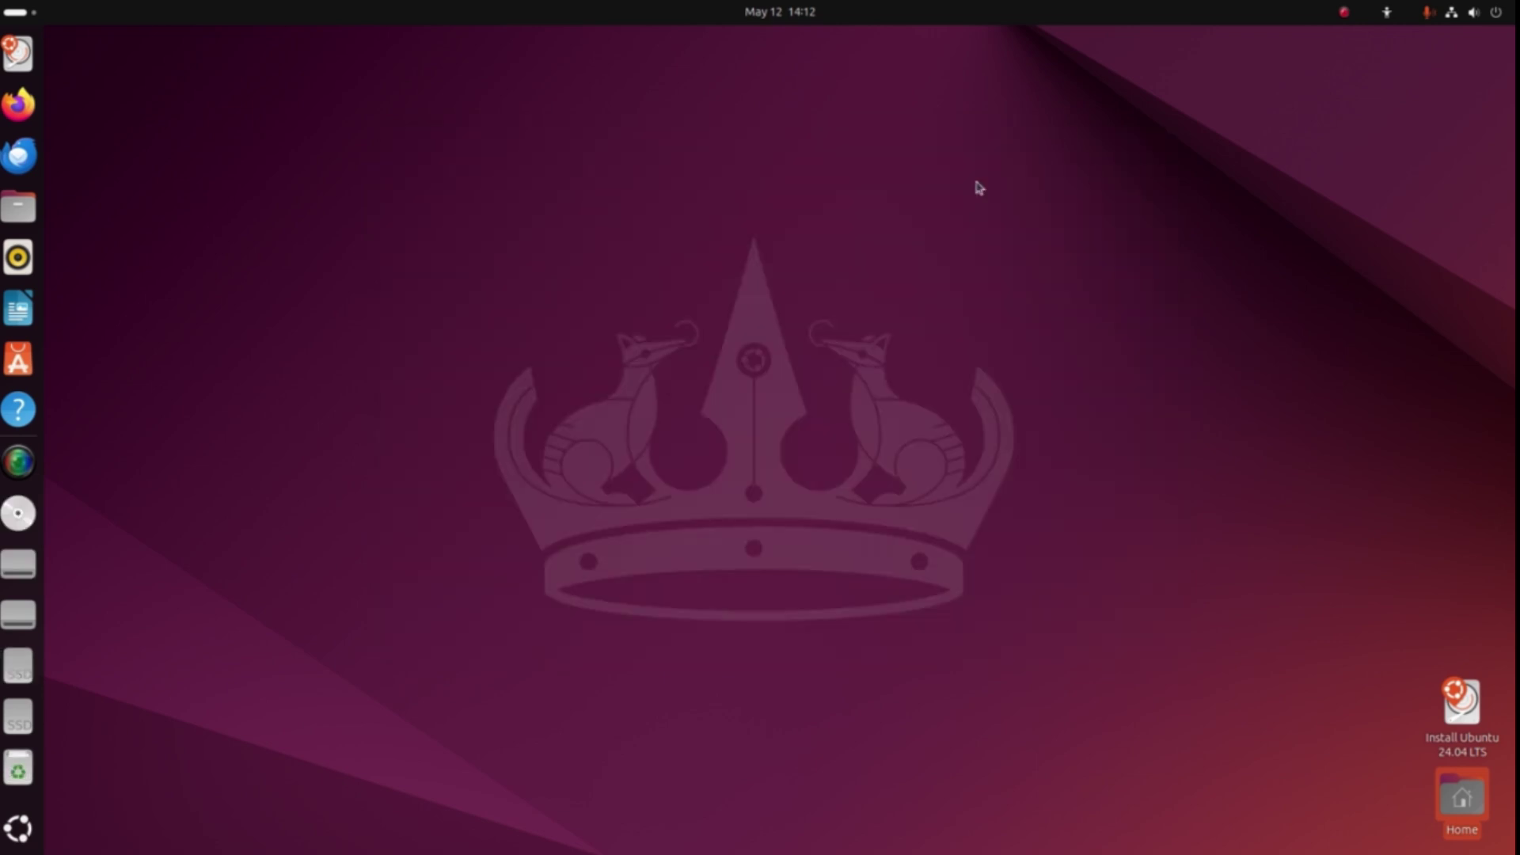
pyautogui.rightClick(925, 191)
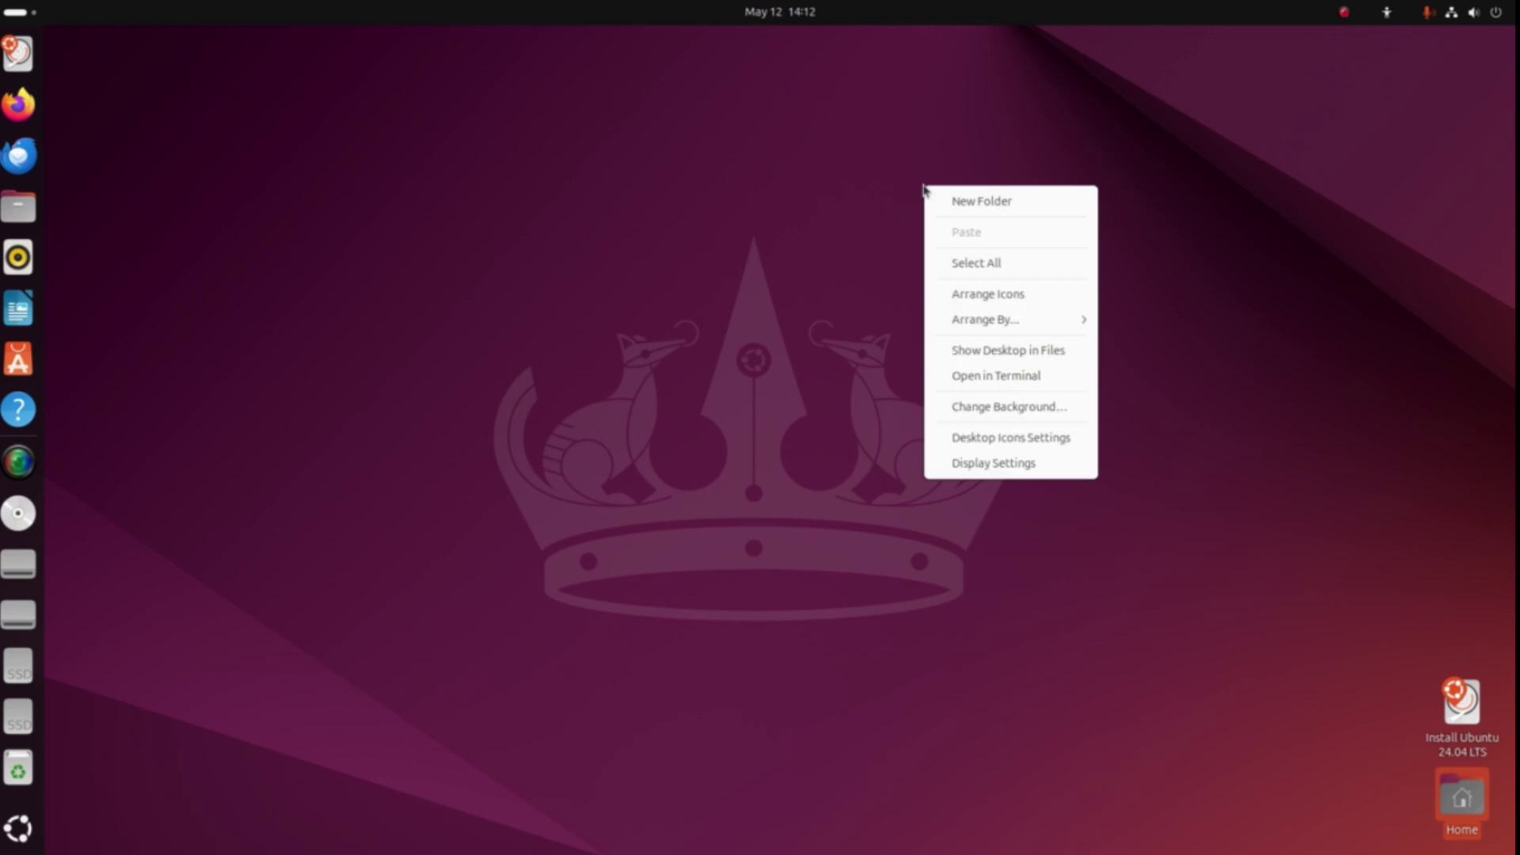
# Set the green aurora wallpaper, close Settings, and drag Install Ubuntu to the top-left.
pyautogui.click(1038, 411)
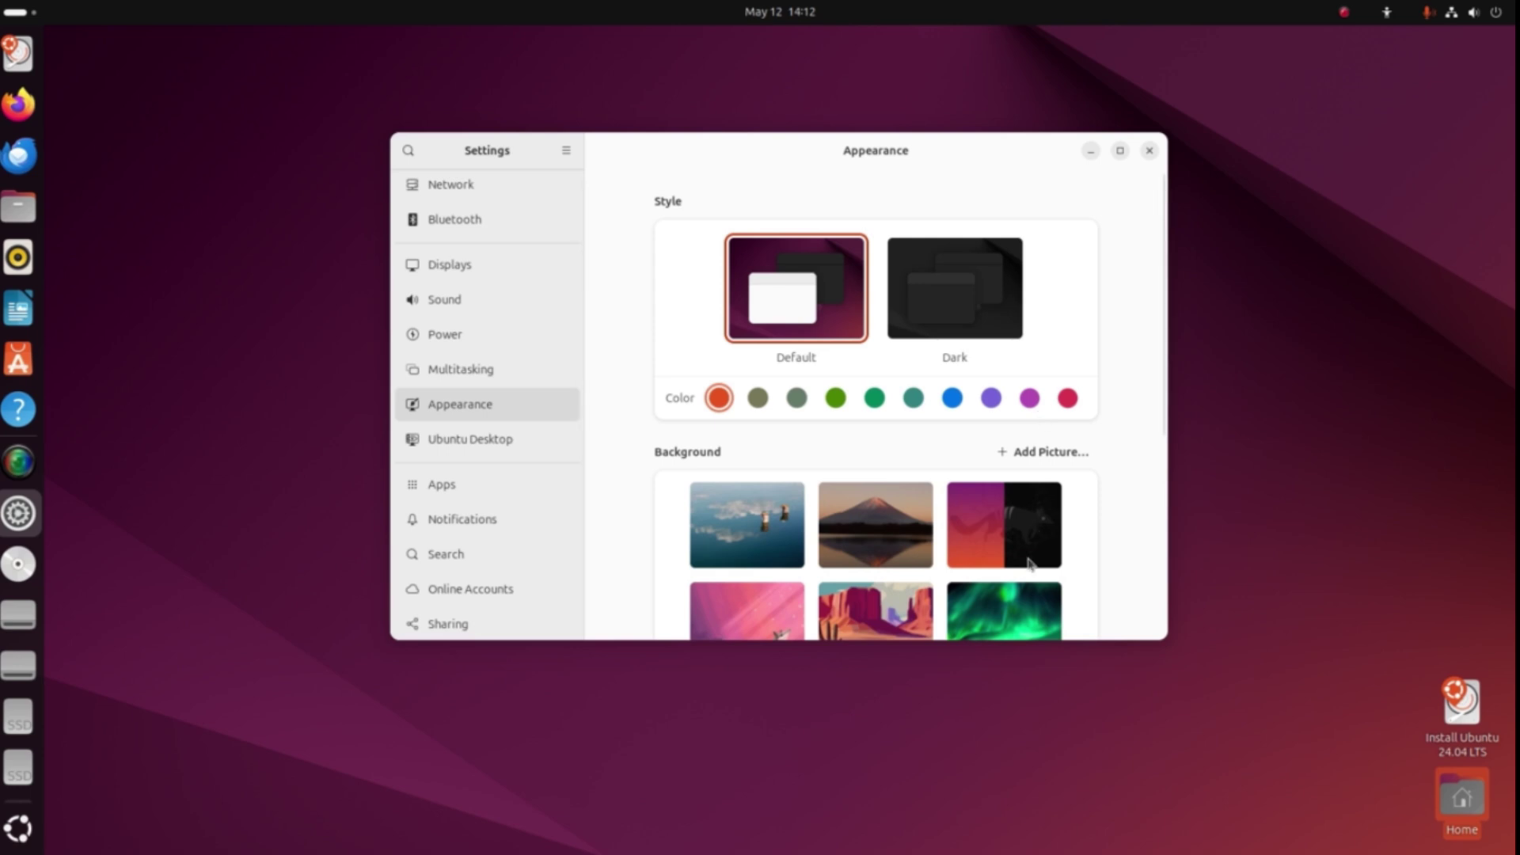
pyautogui.click(1019, 608)
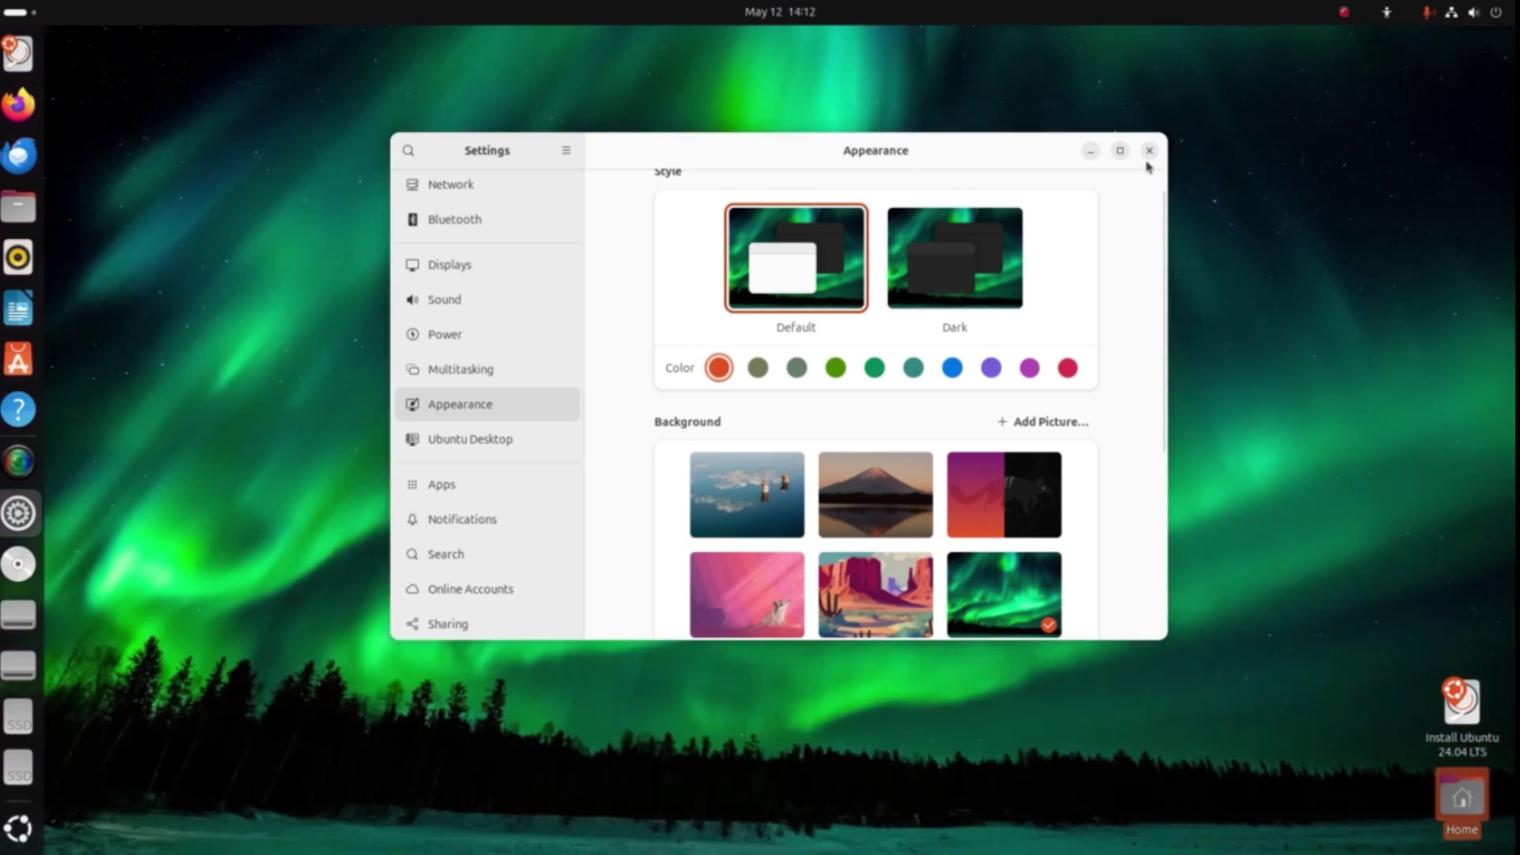
pyautogui.click(1149, 150)
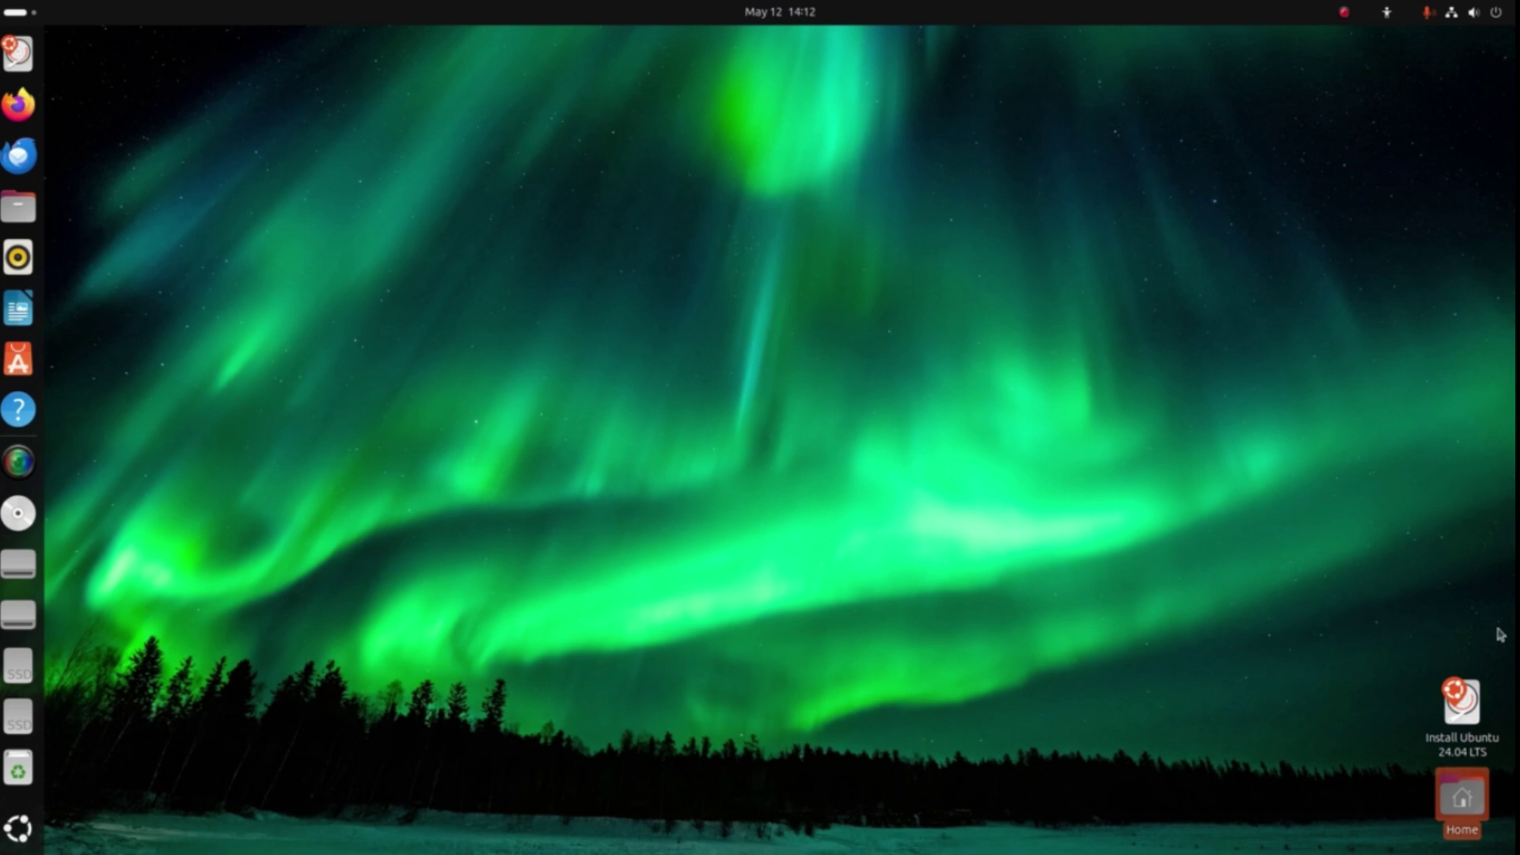
pyautogui.moveTo(1484, 699); pyautogui.dragTo(151, 127)
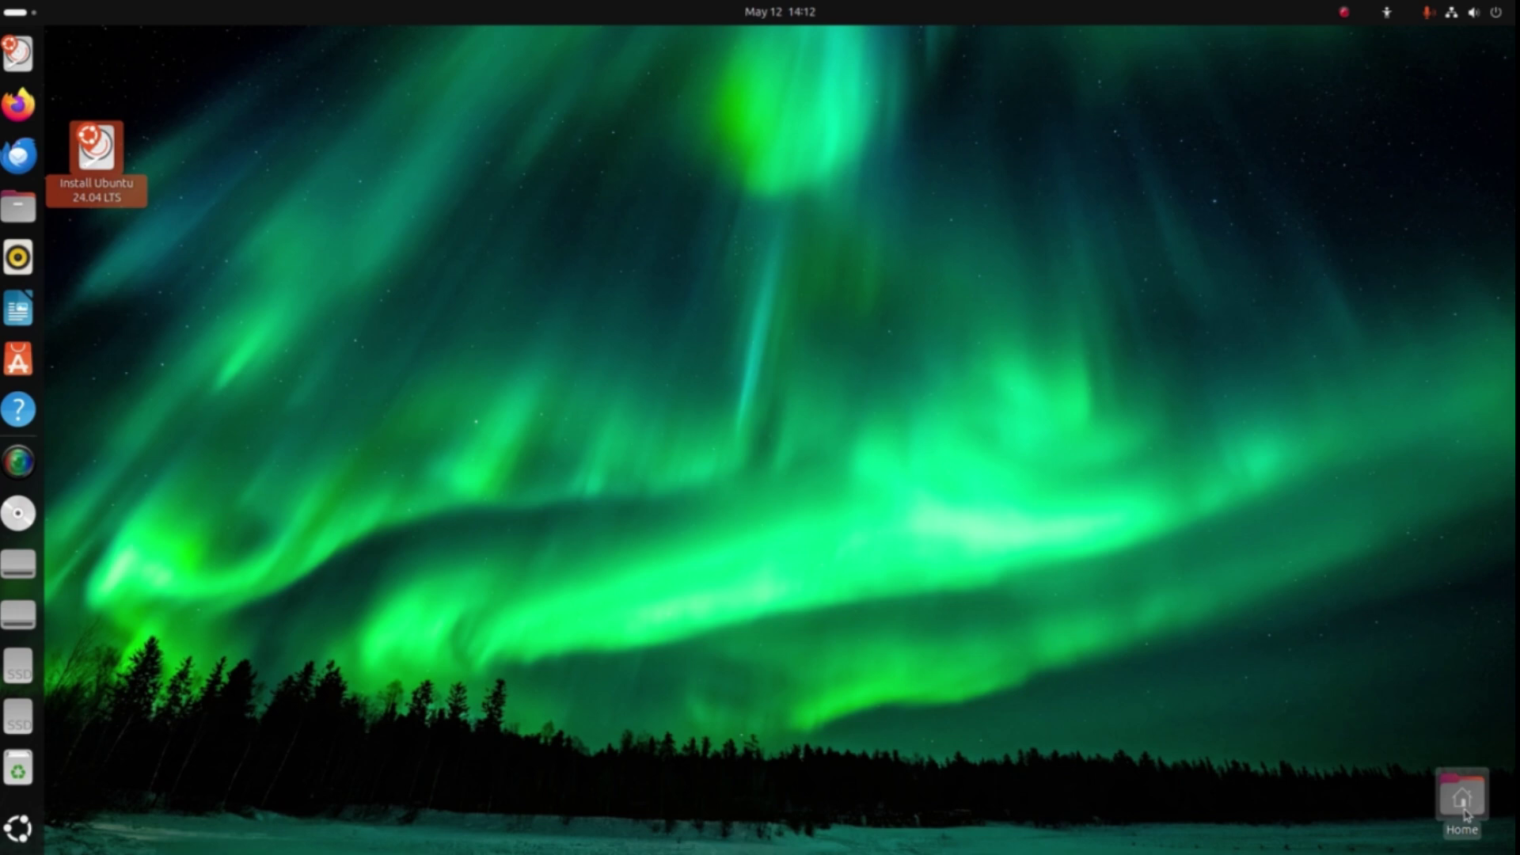
# Sort desktop icons by name and place Install Ubuntu top-left with Home directly beneath.
pyautogui.moveTo(1462, 797); pyautogui.dragTo(151, 270)
pyautogui.rightClick(230, 179)
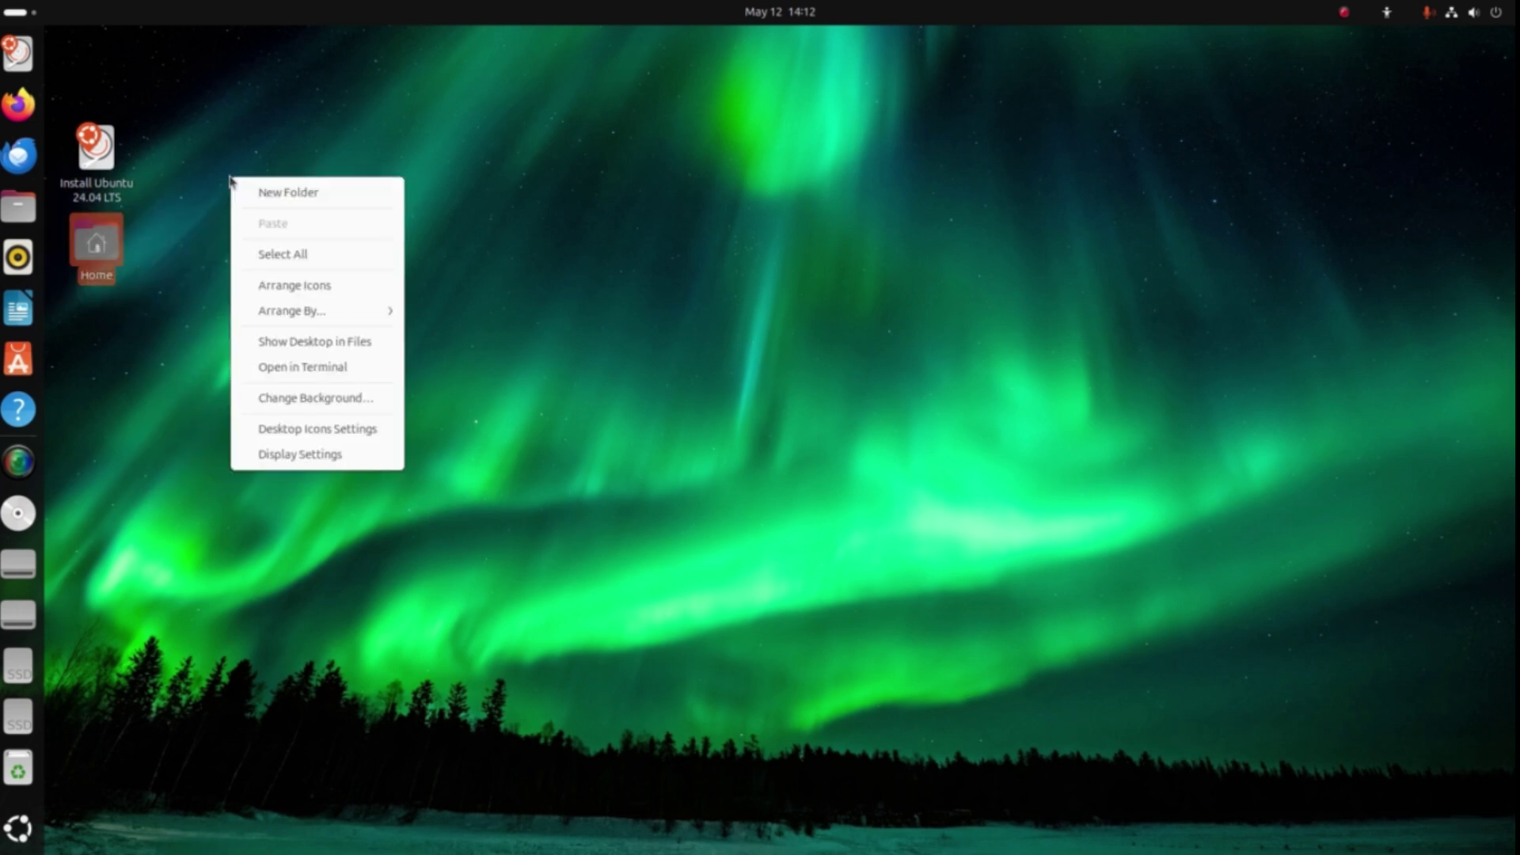
pyautogui.moveTo(337, 315)
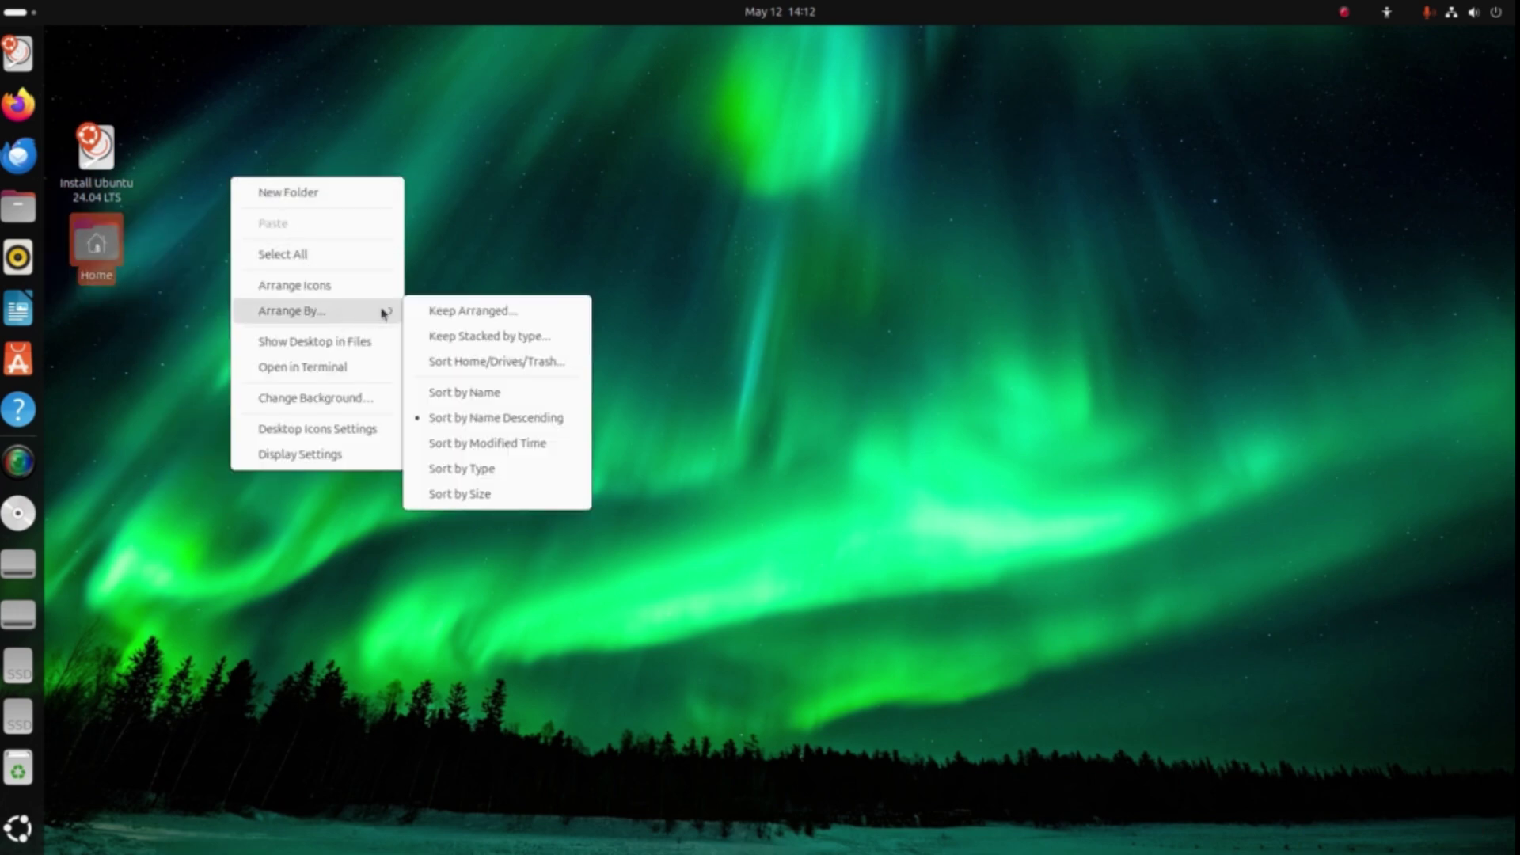
pyautogui.click(458, 393)
pyautogui.moveTo(1461, 791); pyautogui.dragTo(131, 157)
pyautogui.moveTo(97, 243); pyautogui.dragTo(103, 171)
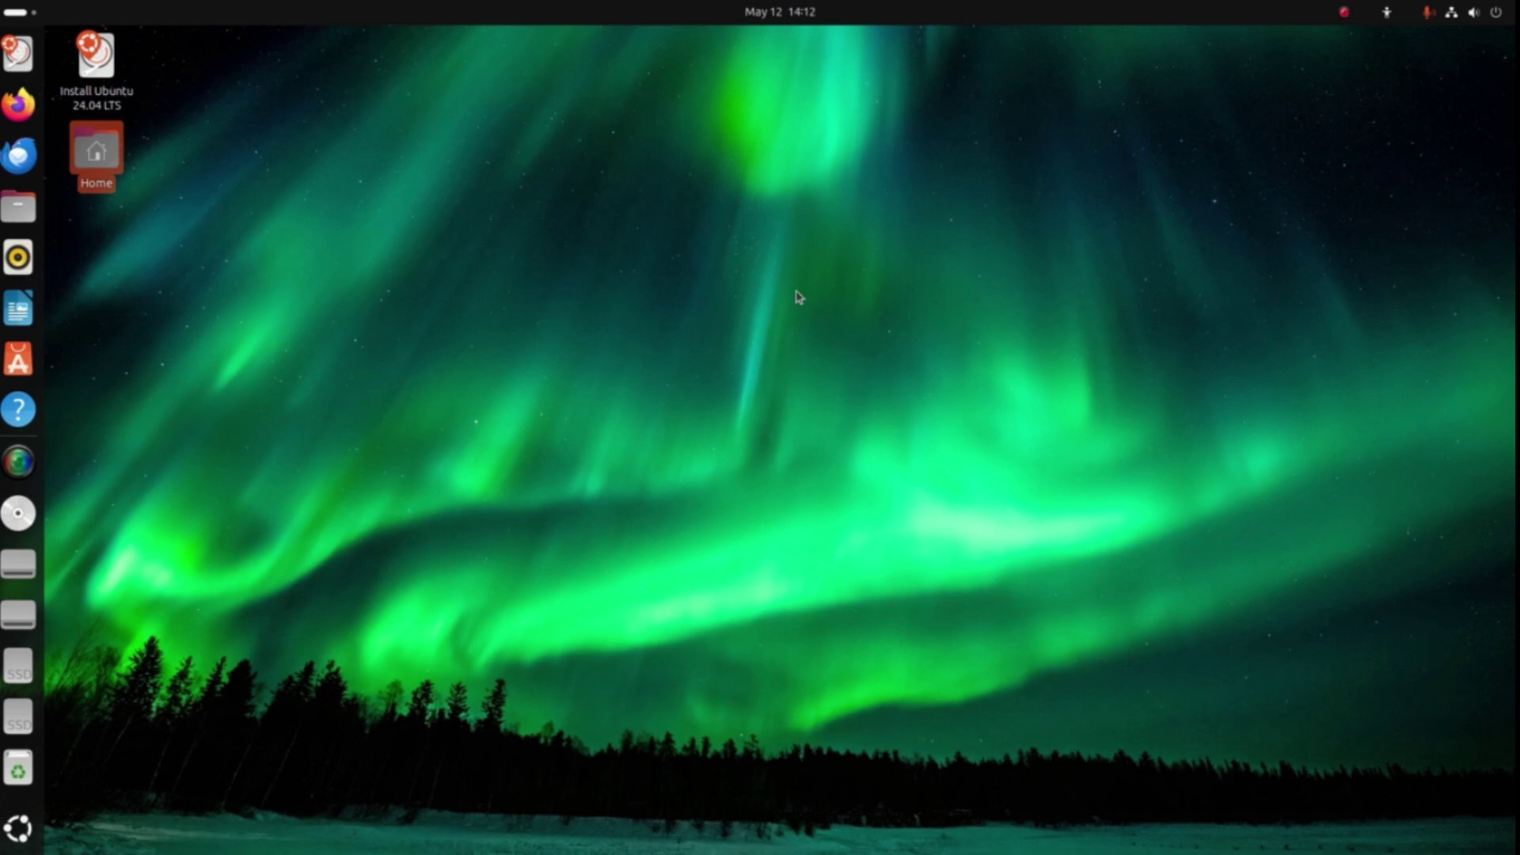
pyautogui.rightClick(726, 268)
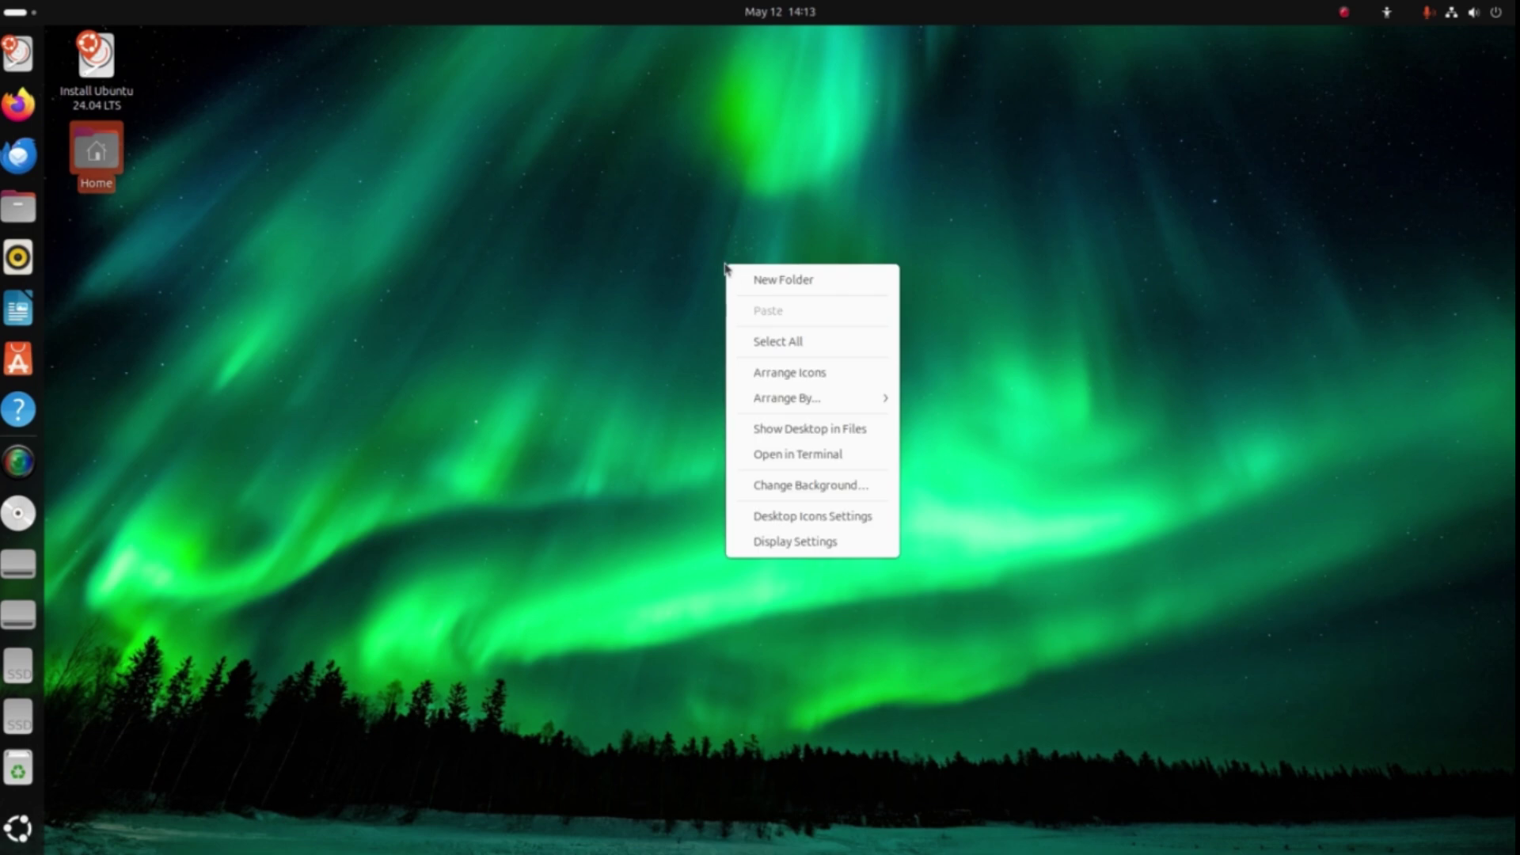
# Shrink the dock icon size to 38 in Ubuntu Desktop settings, then open the notifications panel.
pyautogui.click(836, 516)
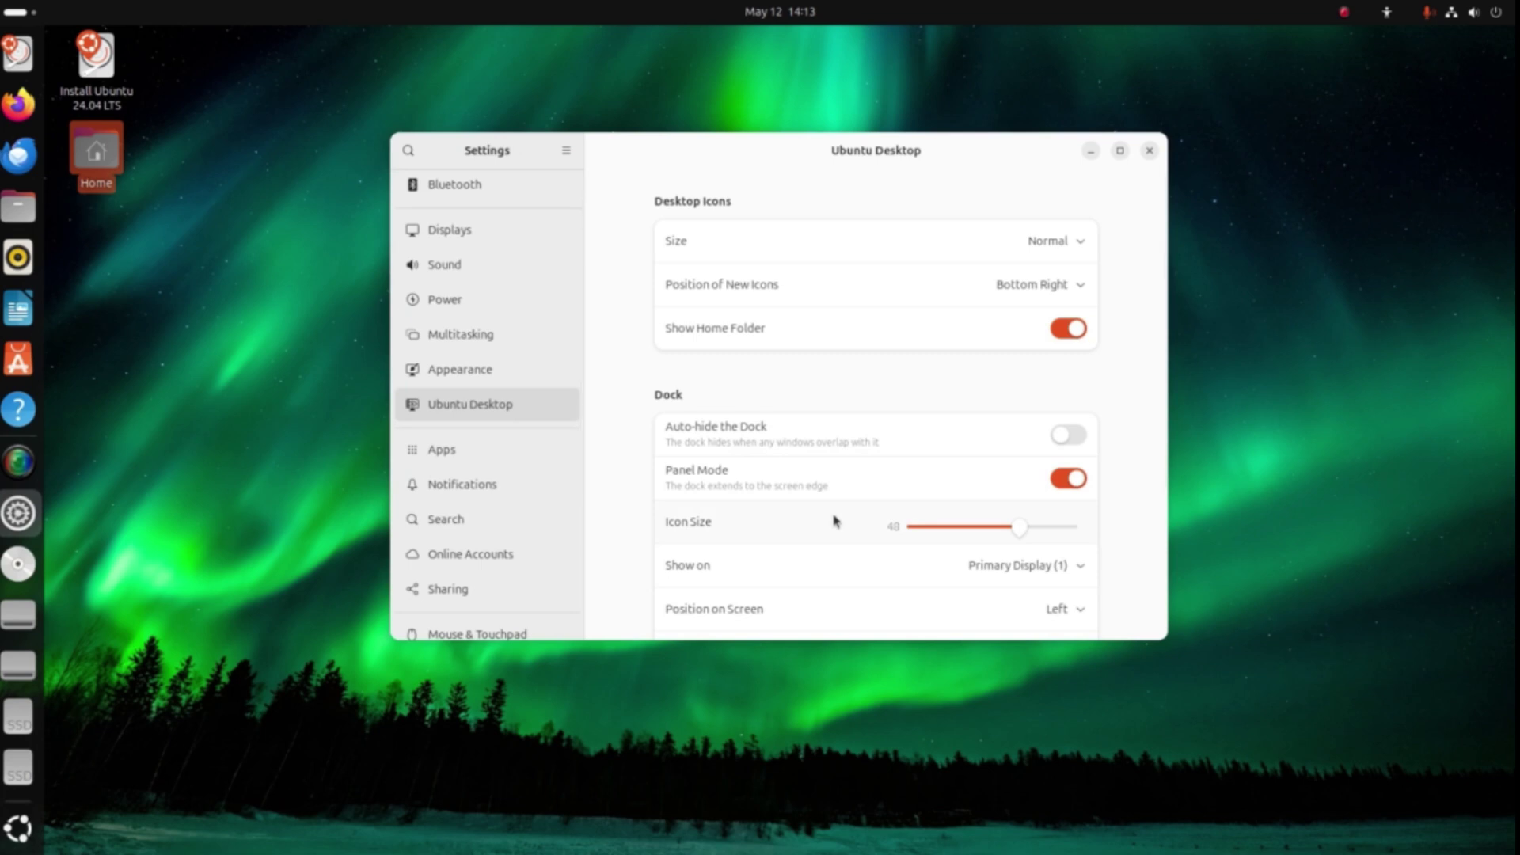
pyautogui.moveTo(1021, 531); pyautogui.dragTo(982, 536)
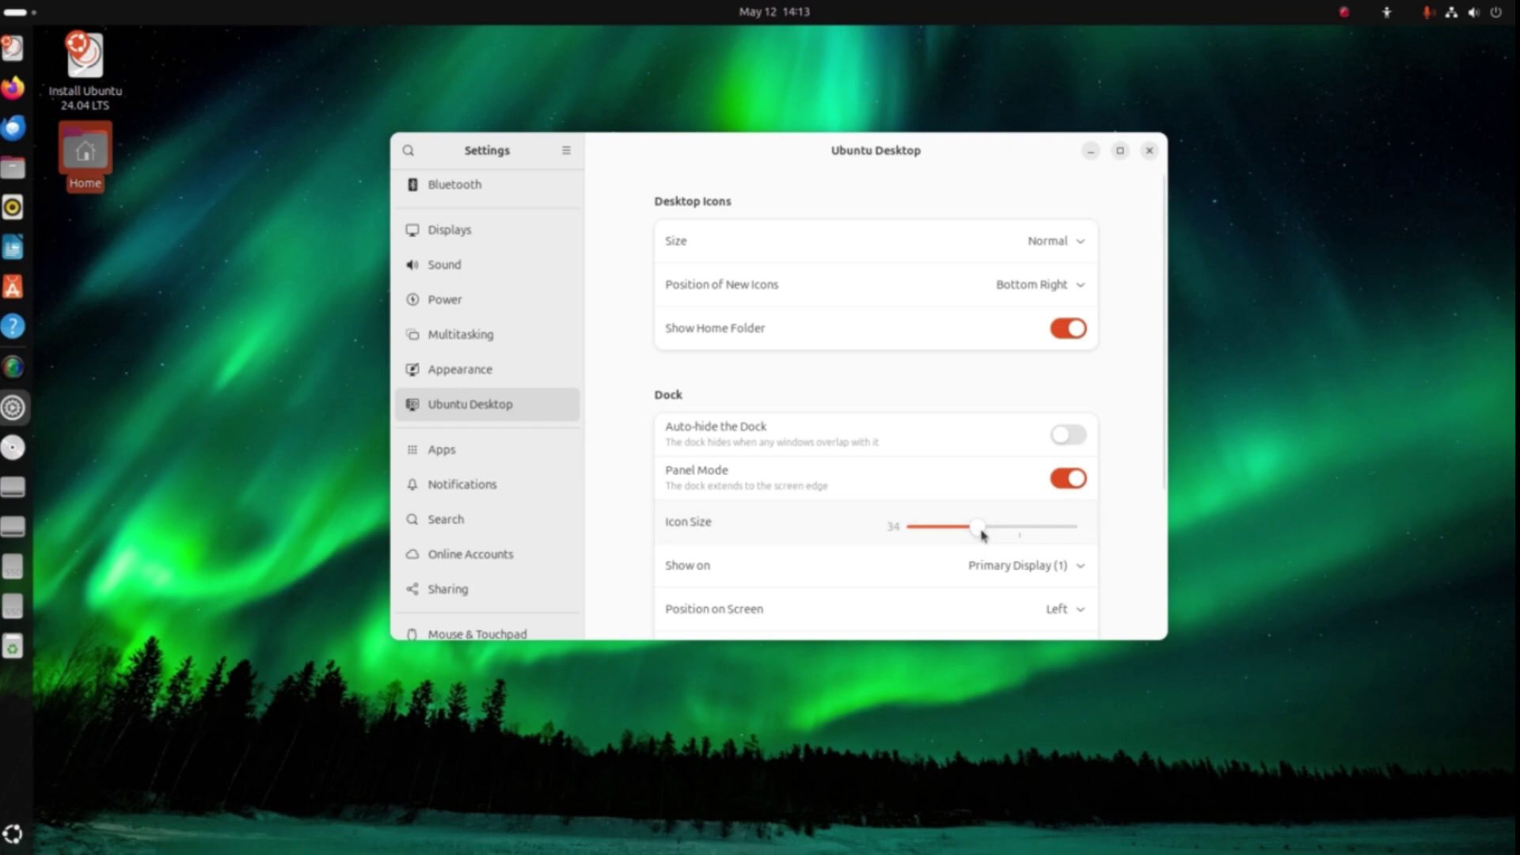
pyautogui.moveTo(982, 536)
pyautogui.mouseDown()
pyautogui.moveTo(960, 536)
pyautogui.moveTo(994, 533)
pyautogui.mouseUp()
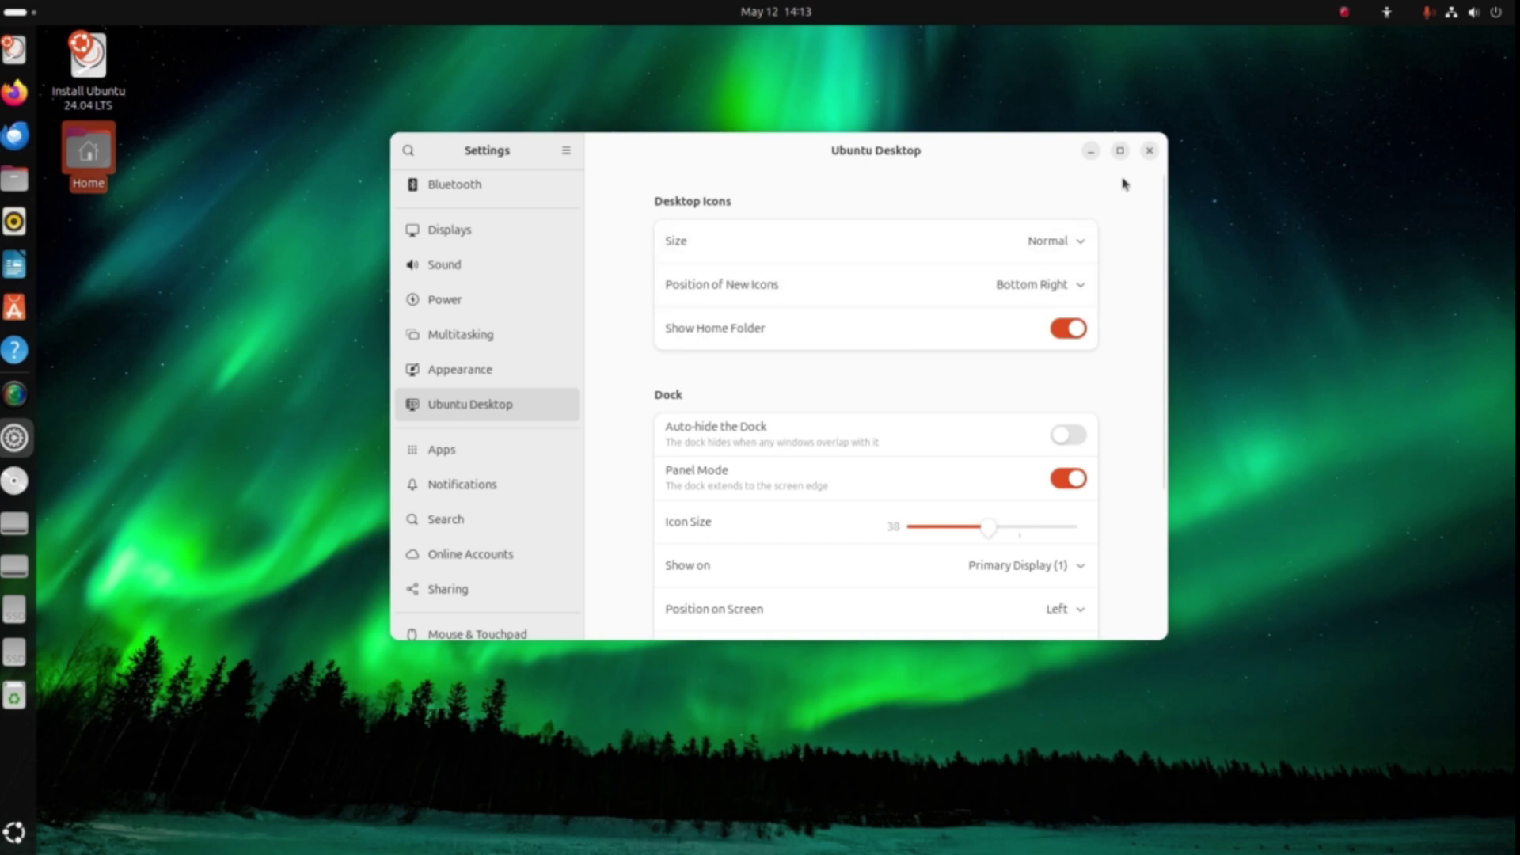
pyautogui.click(1148, 151)
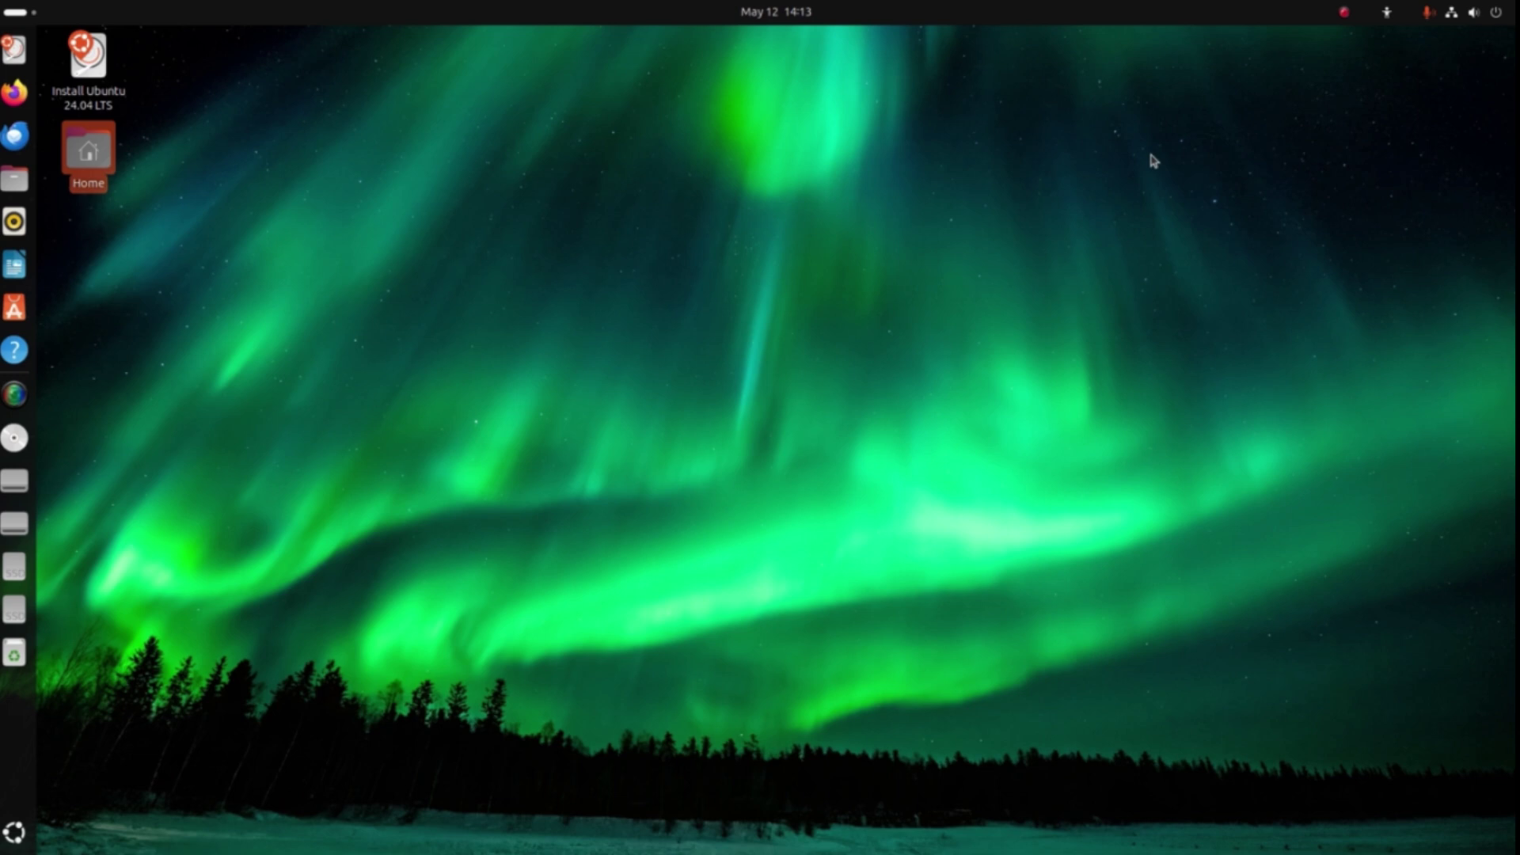
pyautogui.click(773, 13)
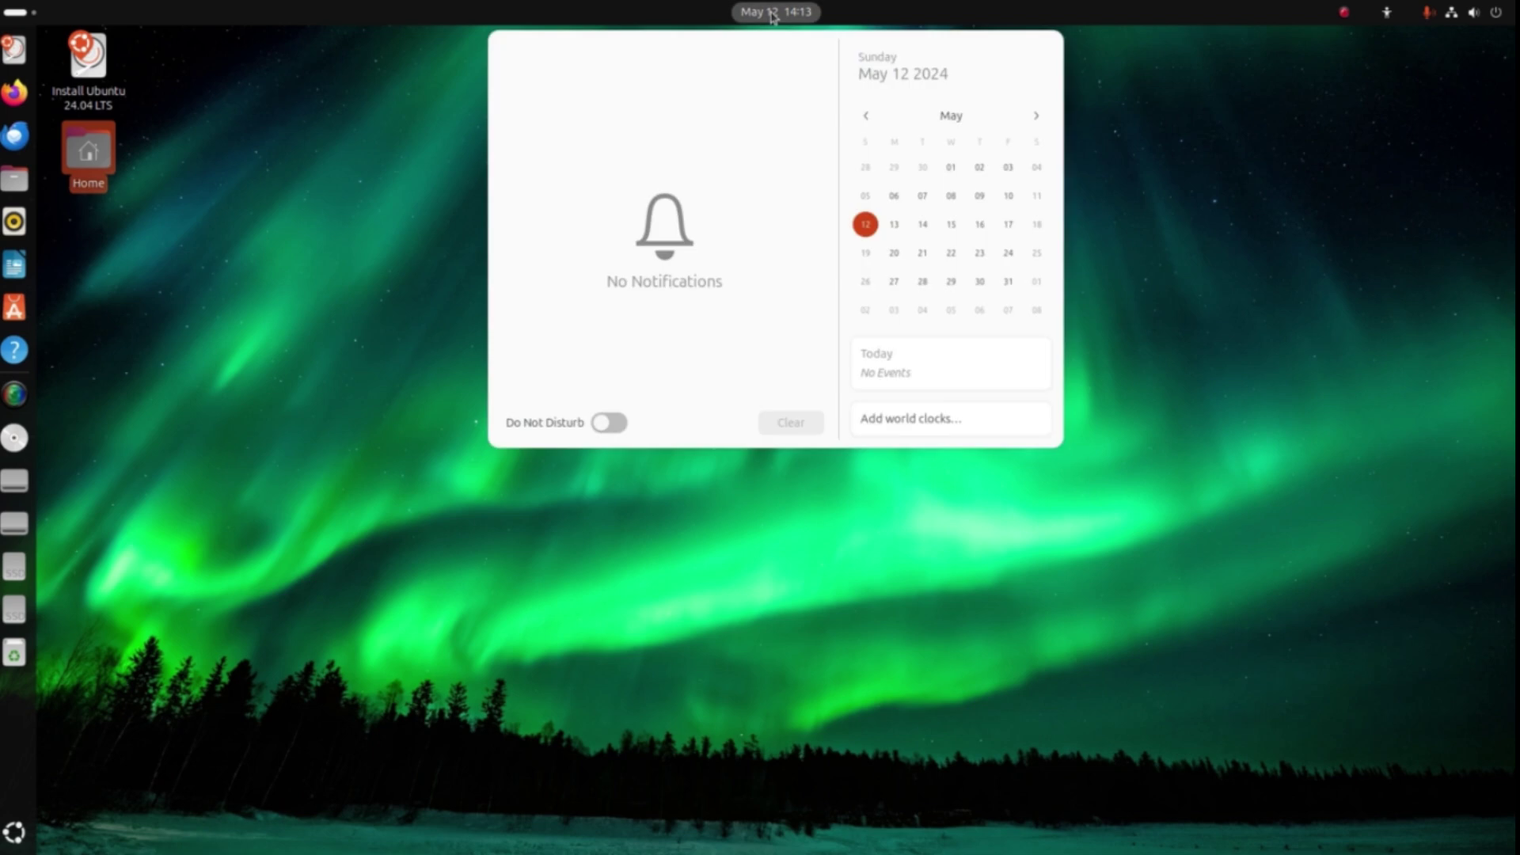
pyautogui.click(1473, 242)
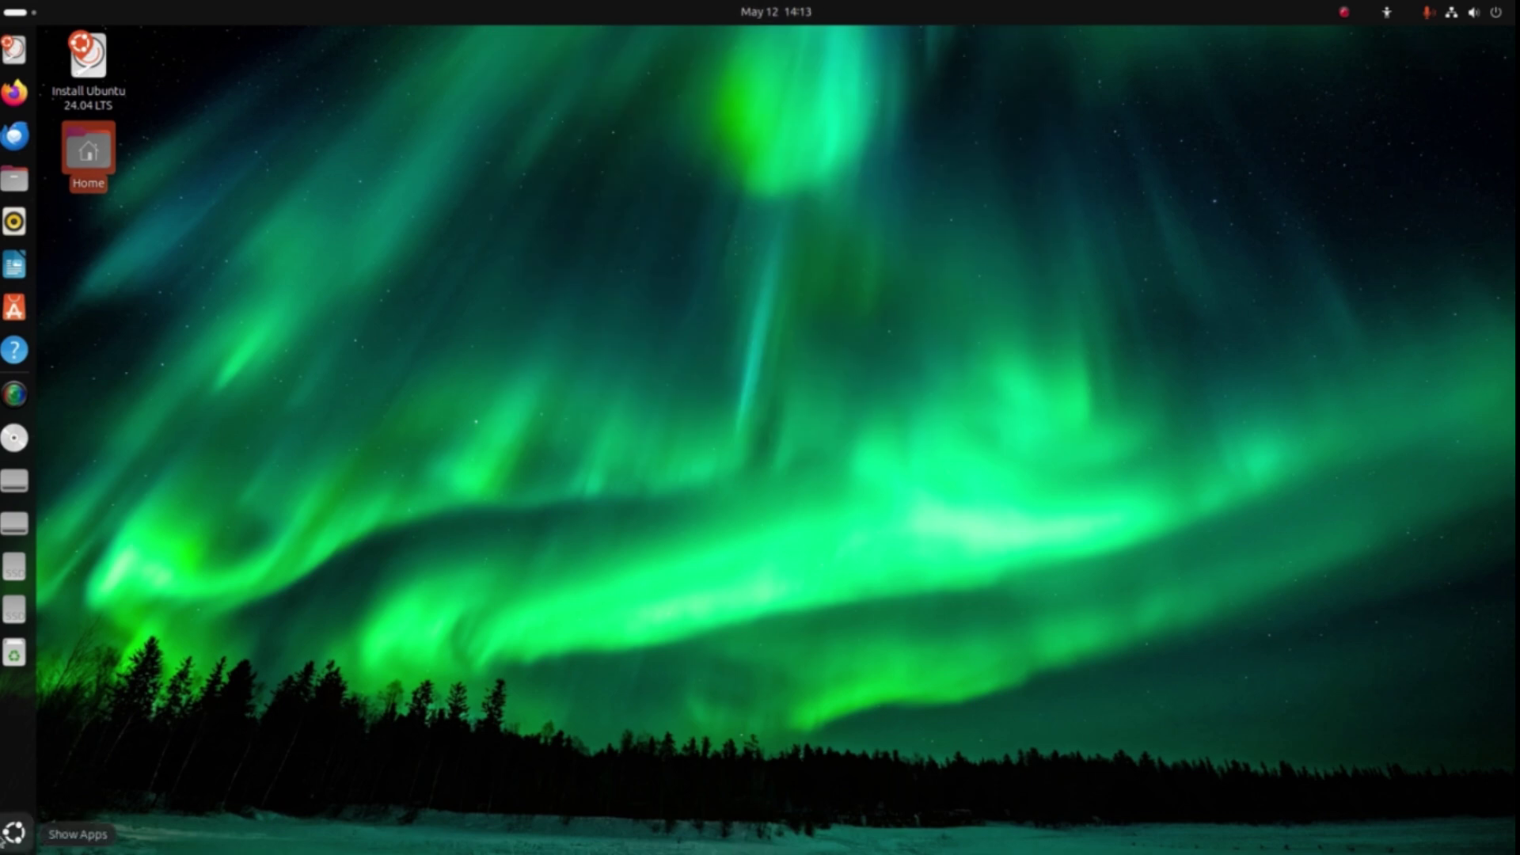
pyautogui.click(13, 831)
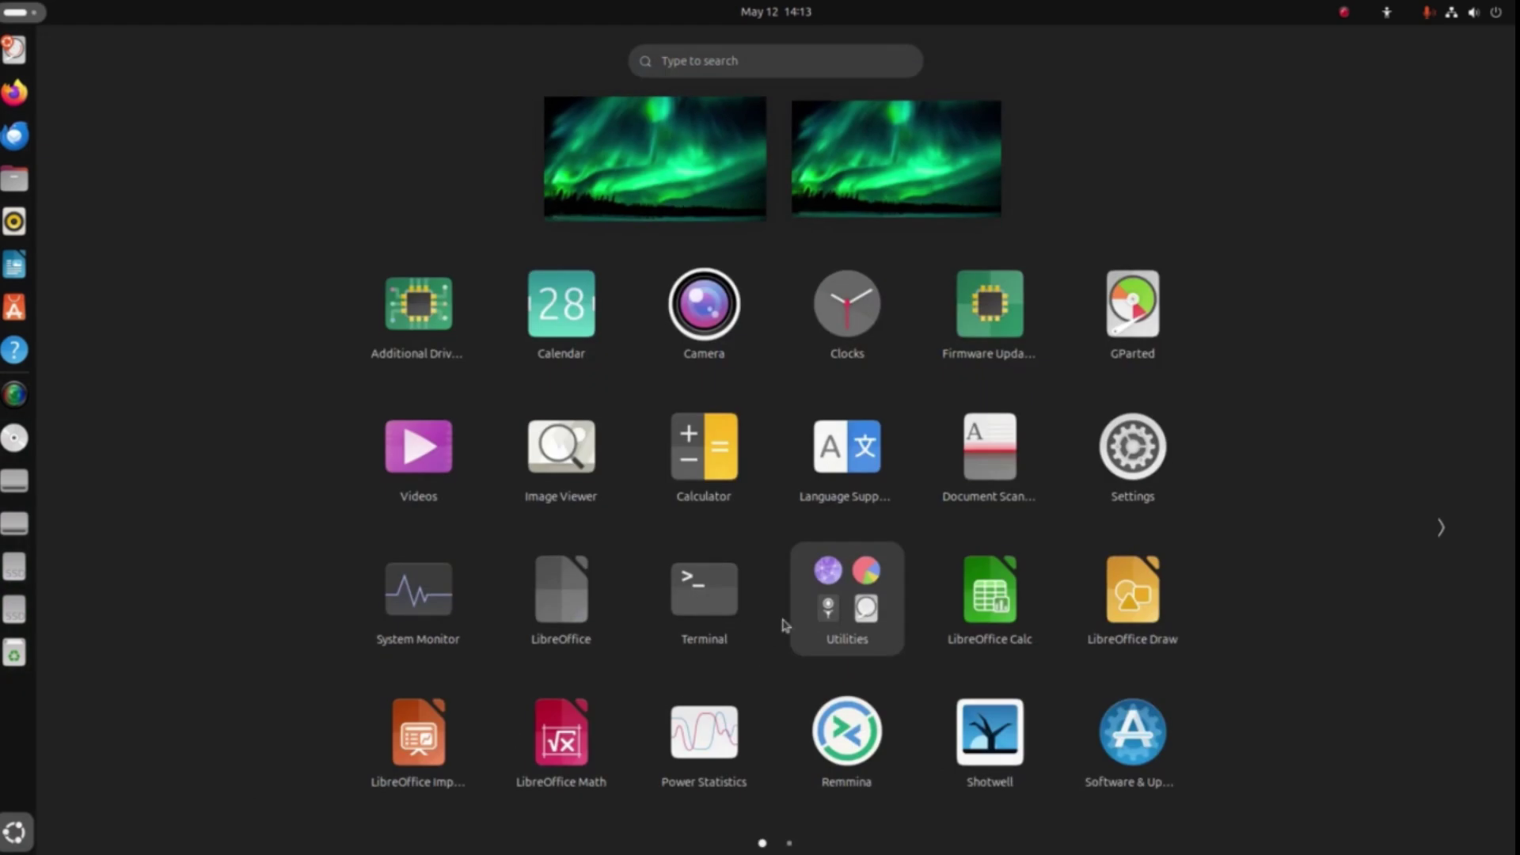
pyautogui.scroll(-1, 783, 625)
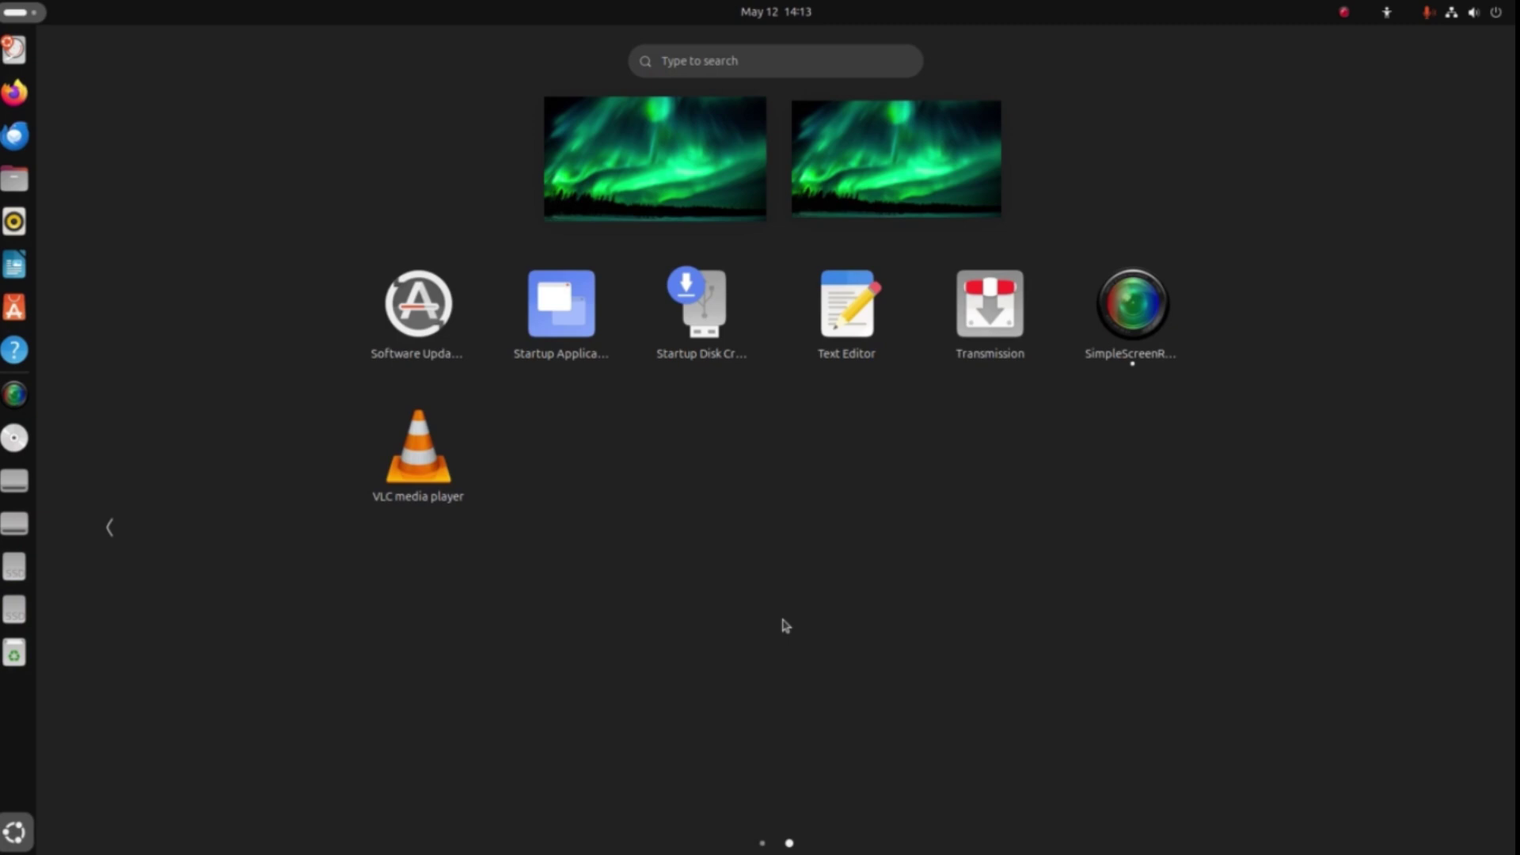
pyautogui.click(587, 325)
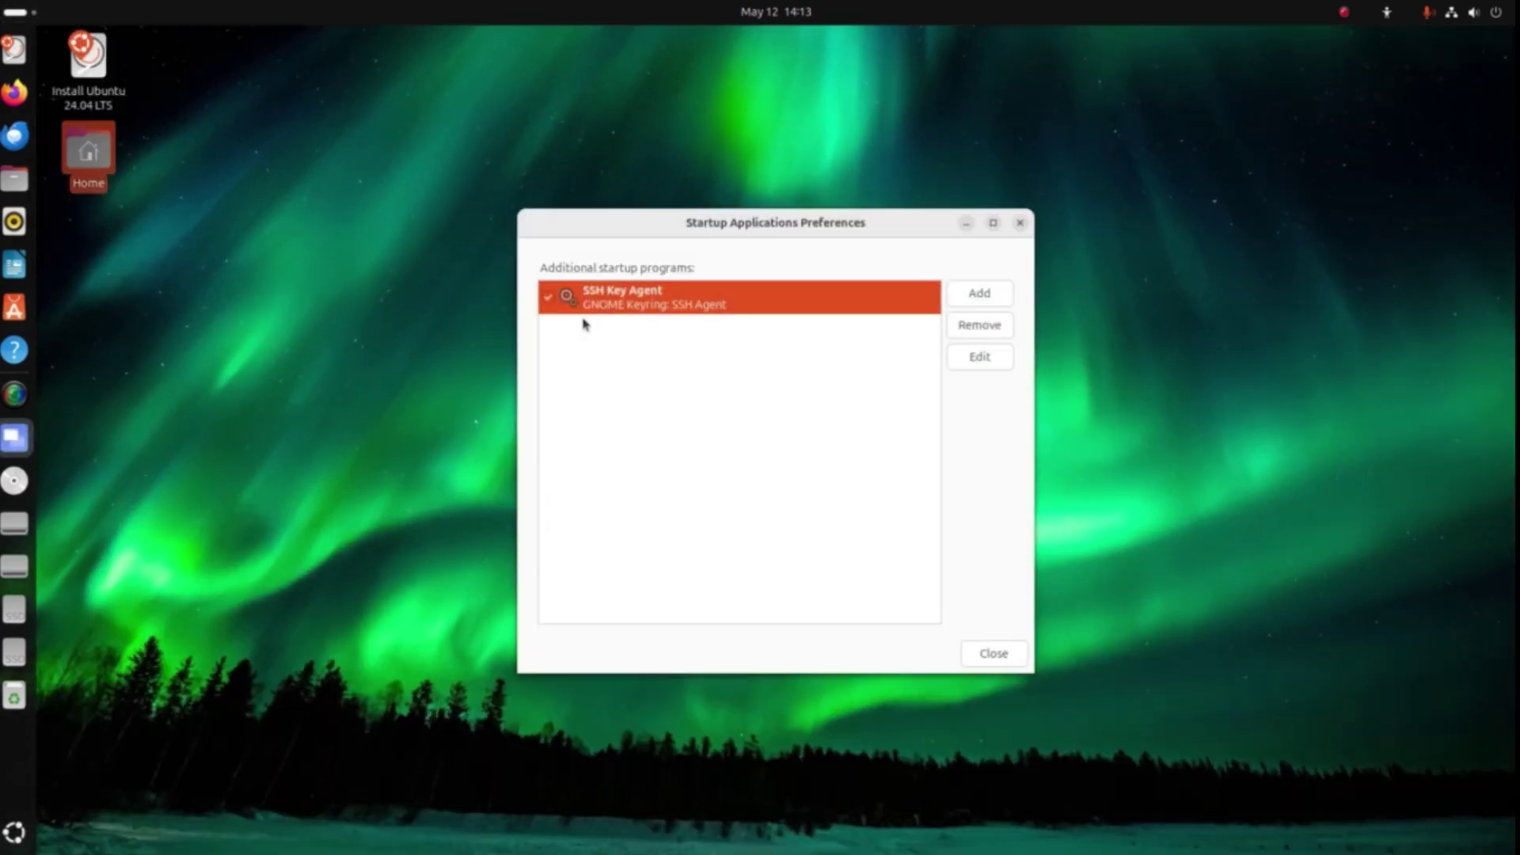
pyautogui.click(994, 656)
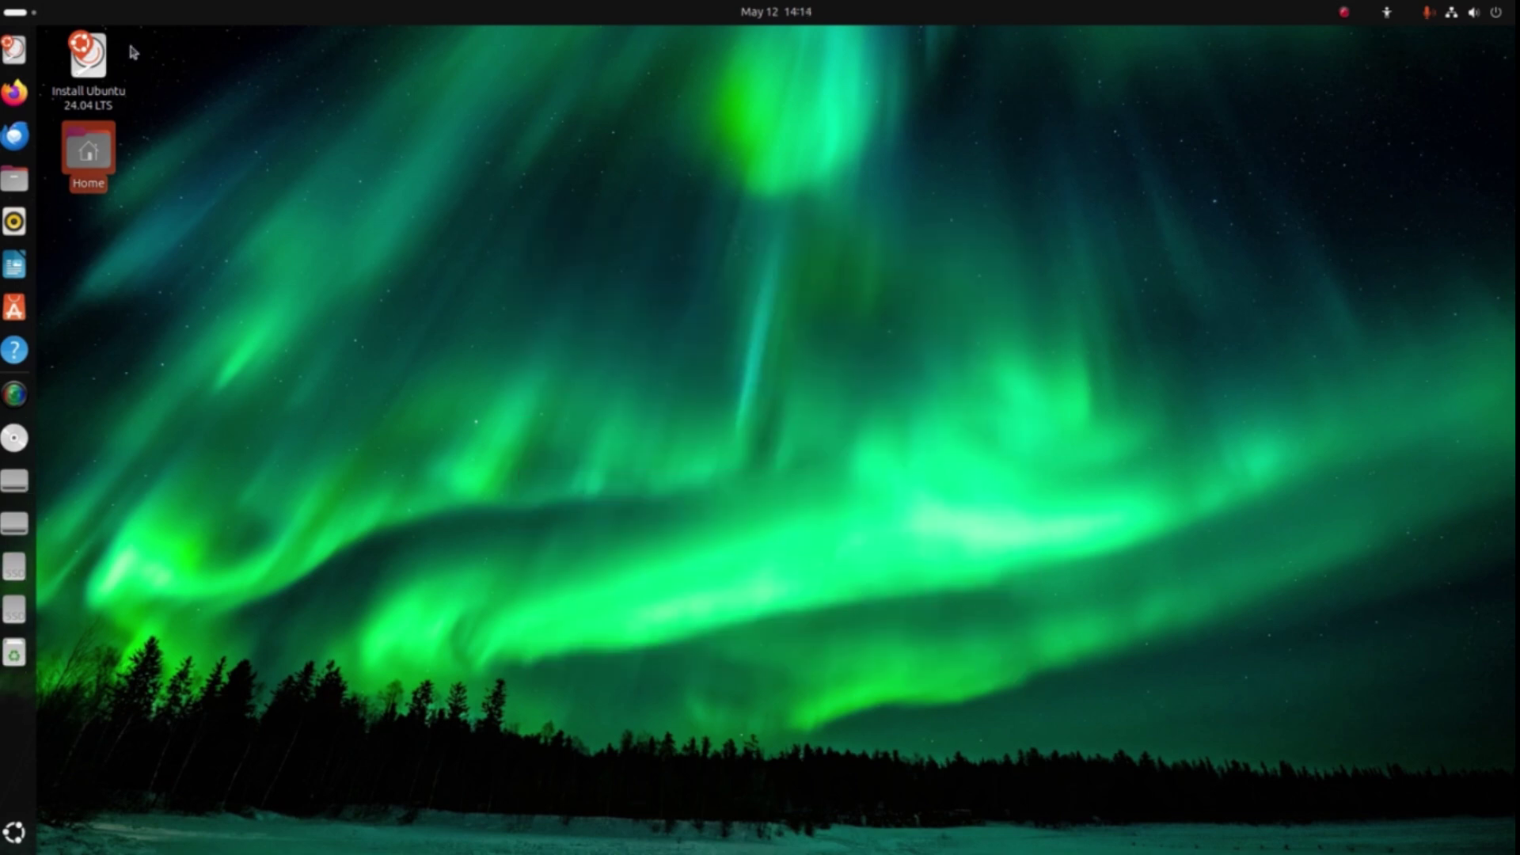
pyautogui.click(18, 17)
pyautogui.click(954, 520)
pyautogui.click(1451, 17)
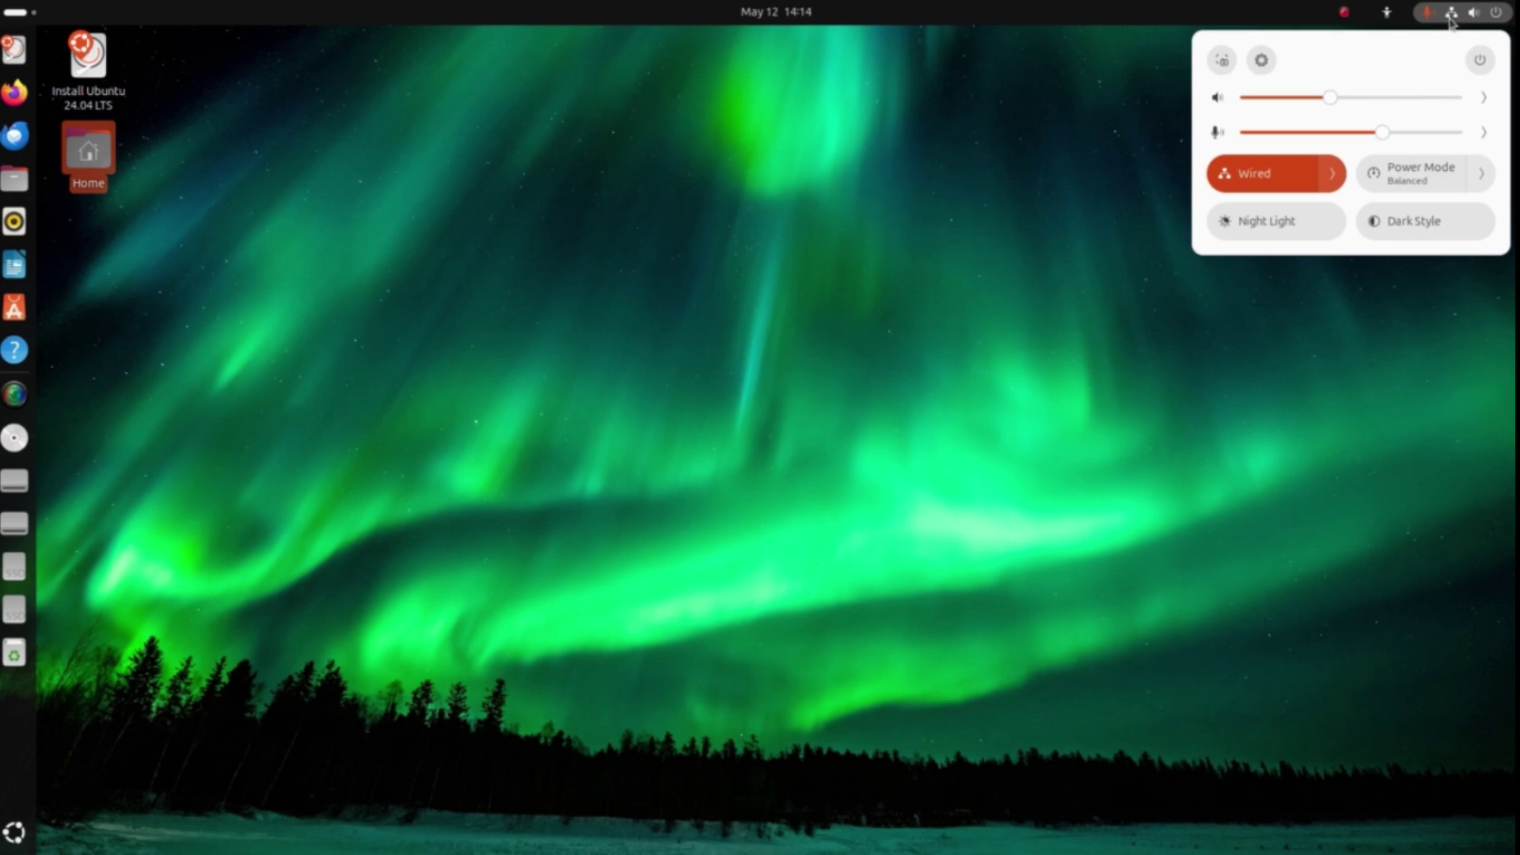
pyautogui.click(1434, 220)
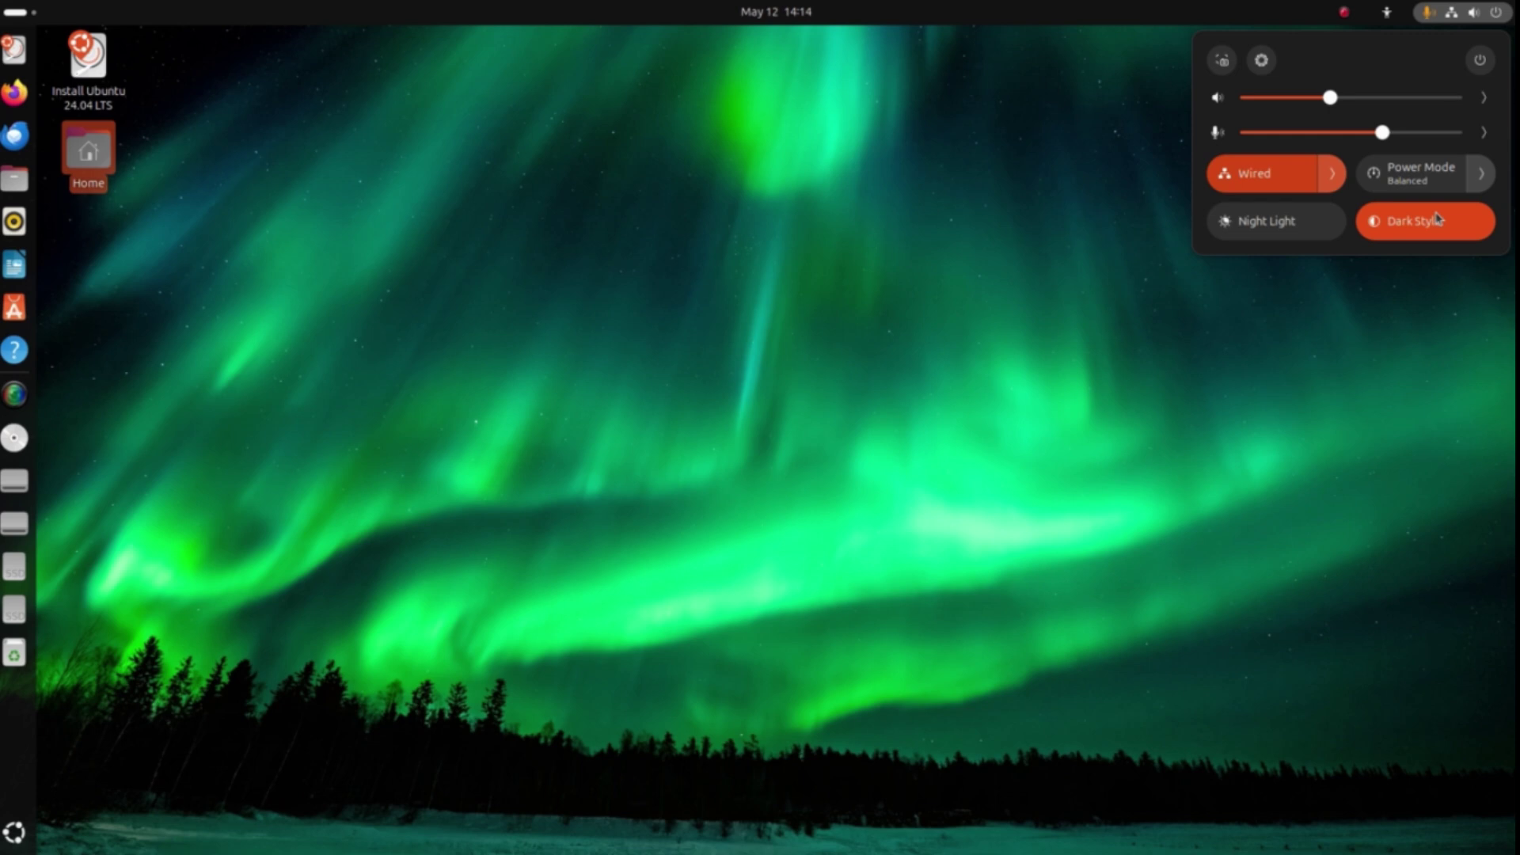
pyautogui.click(1437, 220)
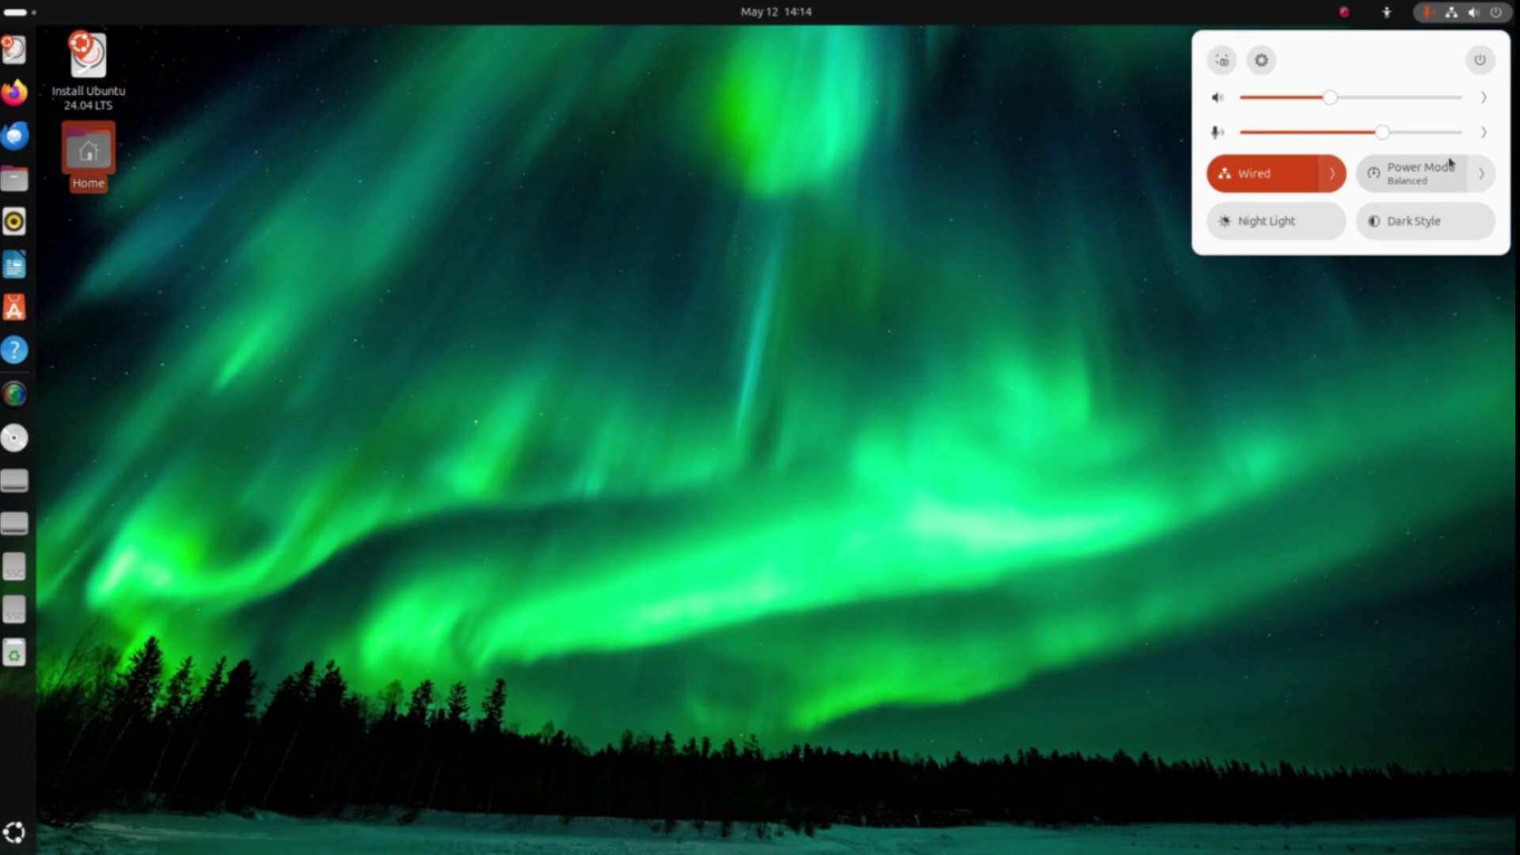
pyautogui.click(999, 182)
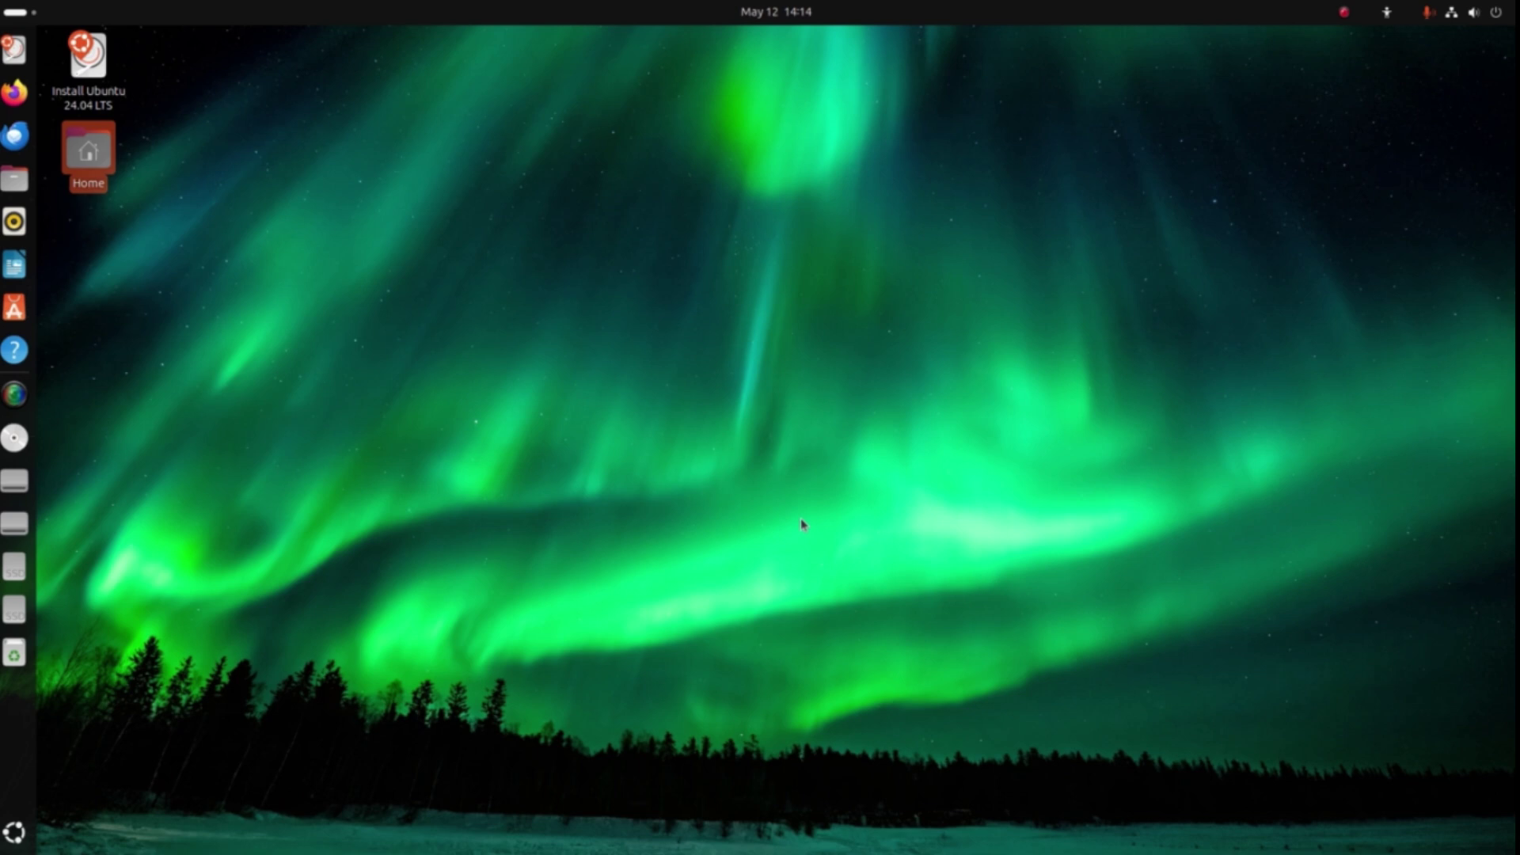
pyautogui.click(22, 13)
# Launch Software Updater from the second page of the application grid.
pyautogui.click(23, 14)
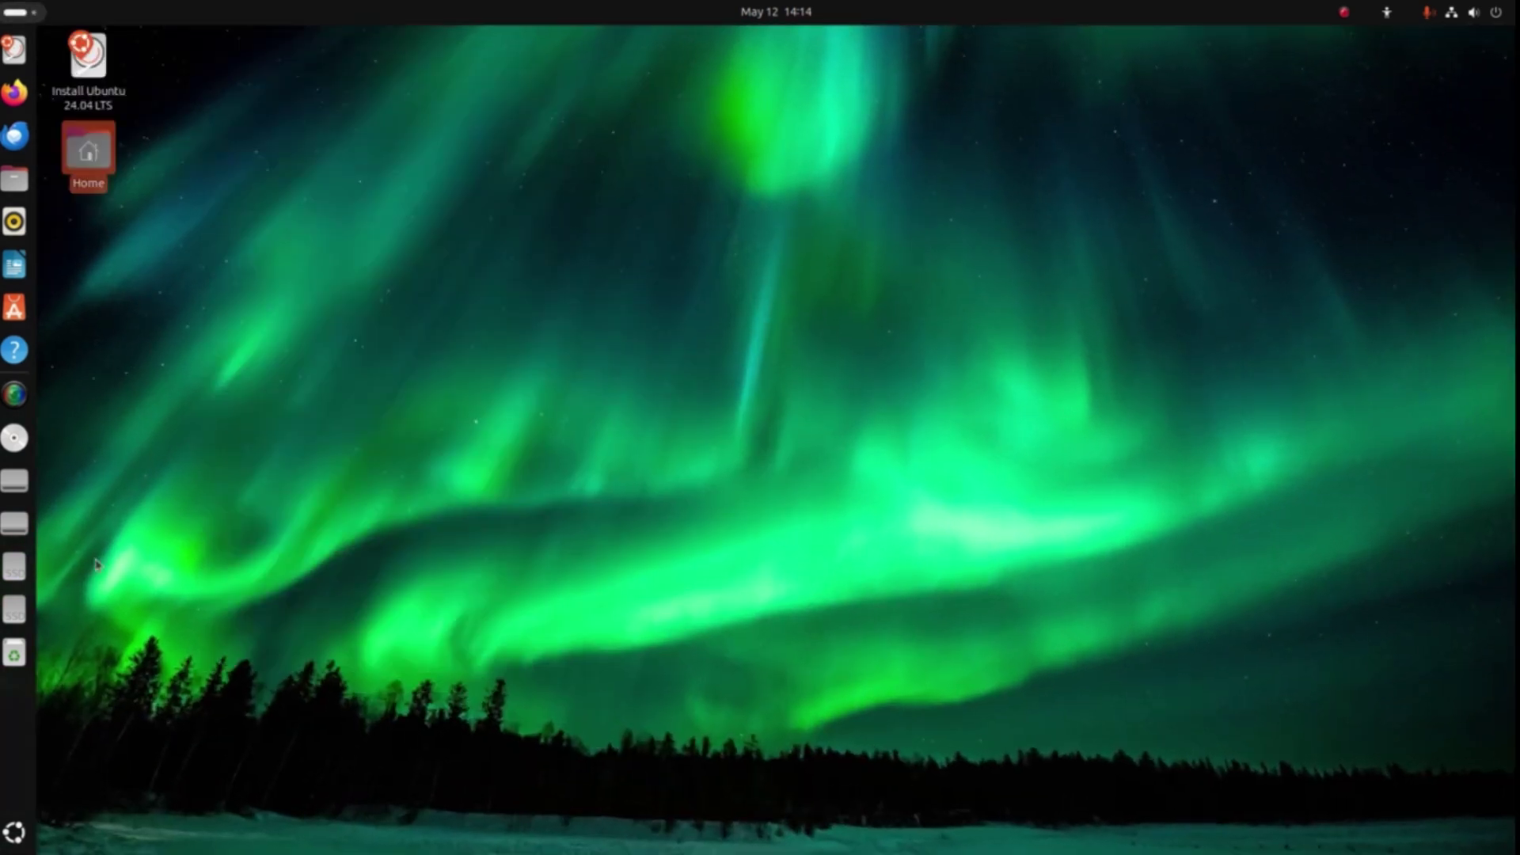
pyautogui.click(17, 835)
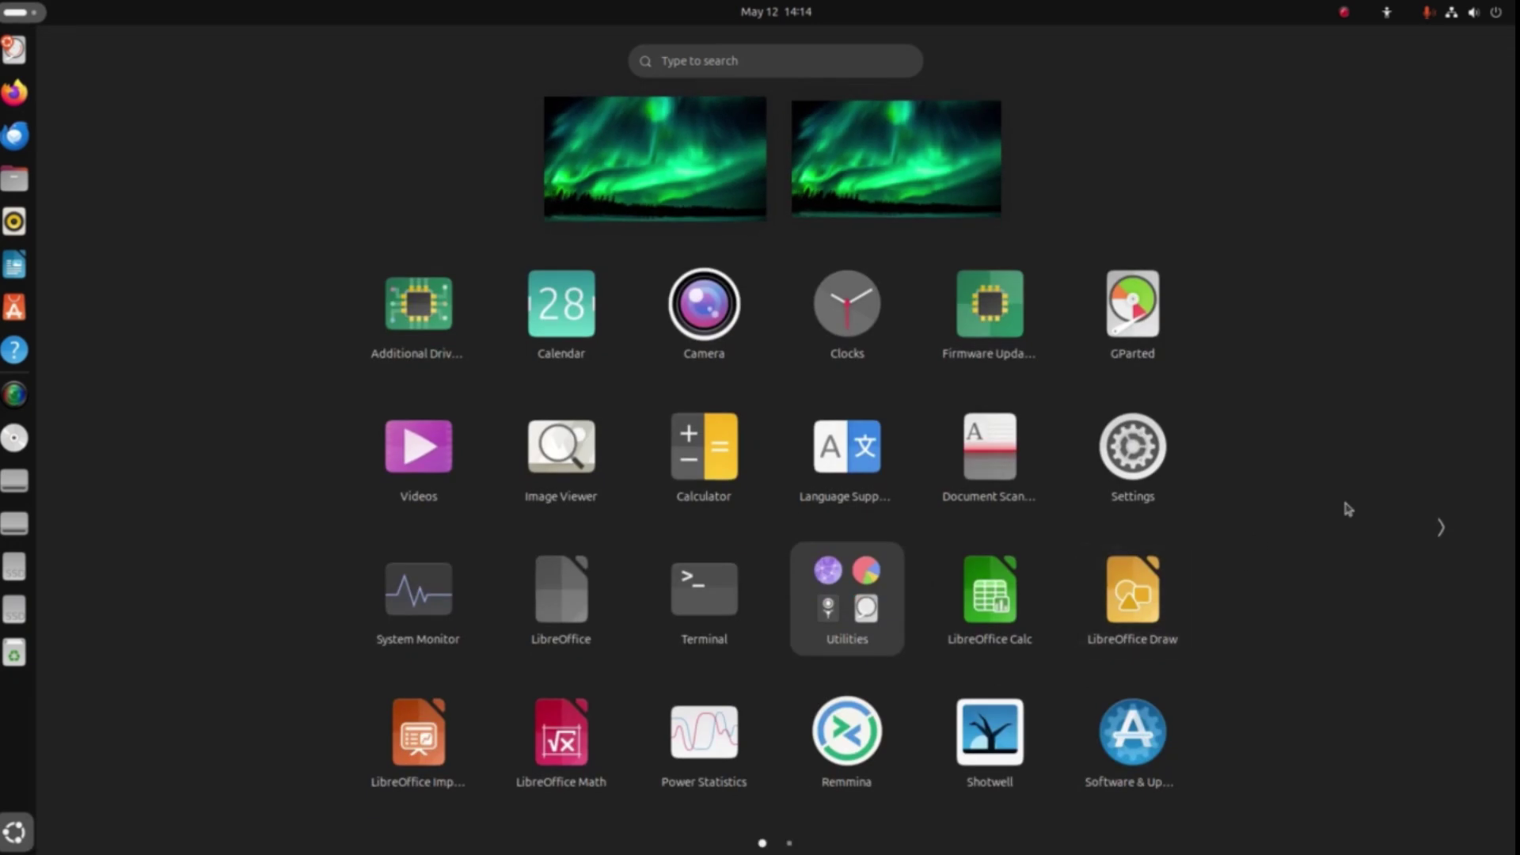
pyautogui.click(1407, 549)
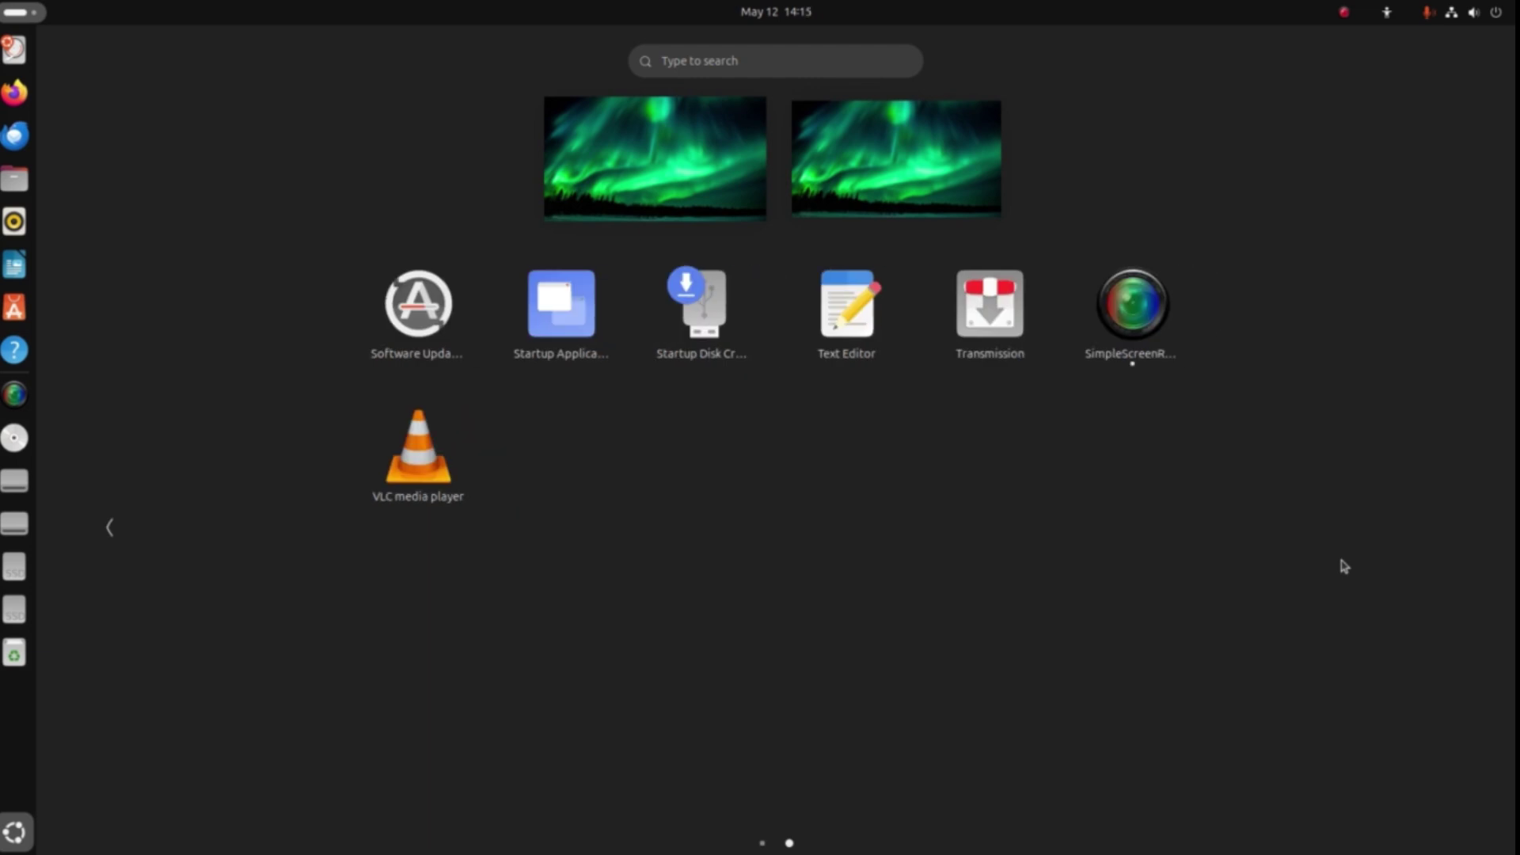
pyautogui.scroll(1, 1343, 567)
pyautogui.scroll(-1, 1344, 567)
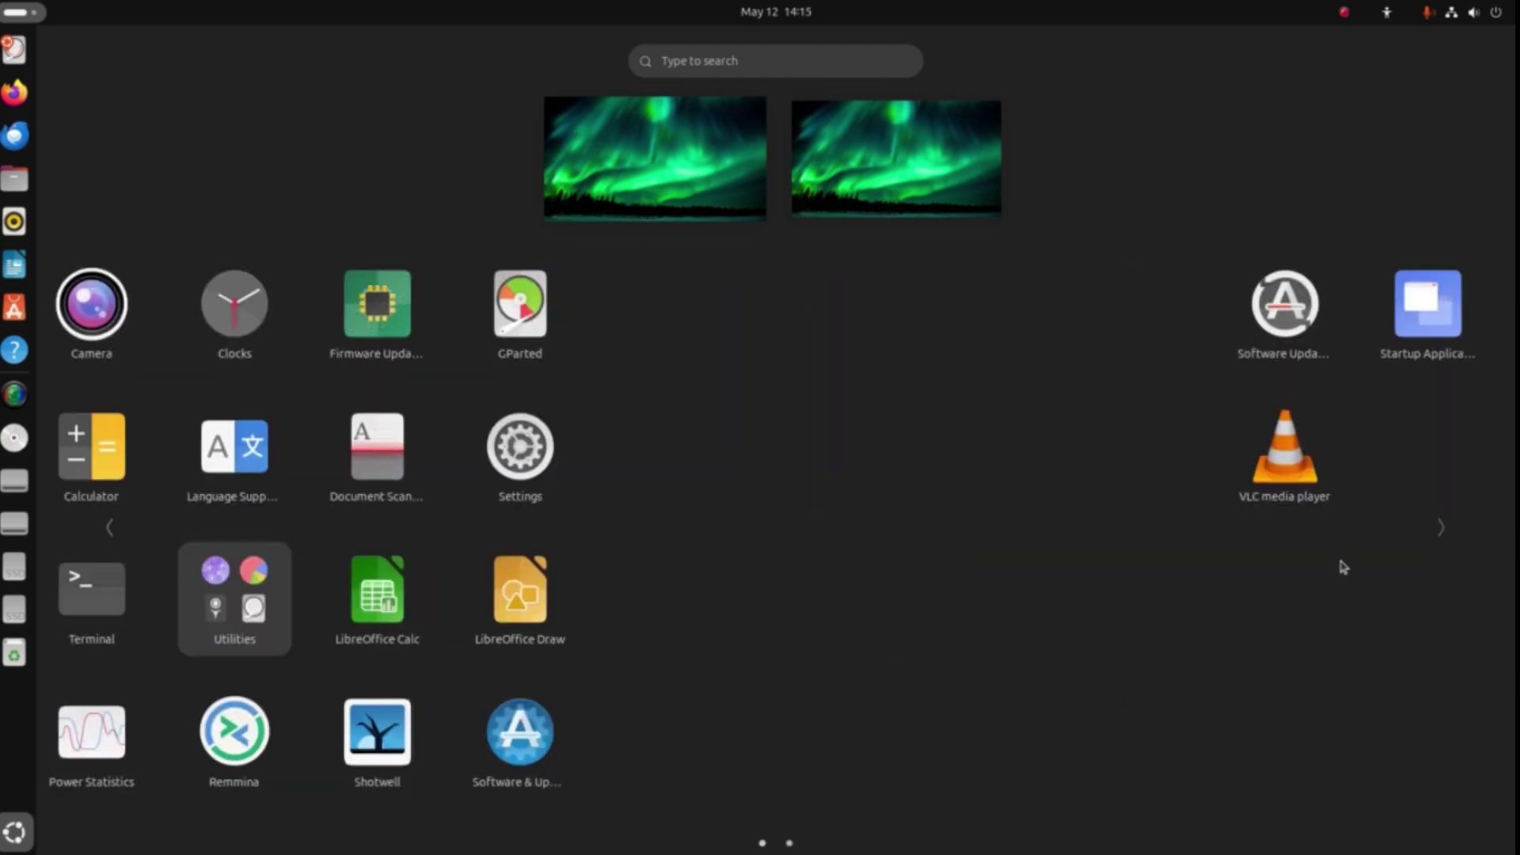
pyautogui.click(418, 309)
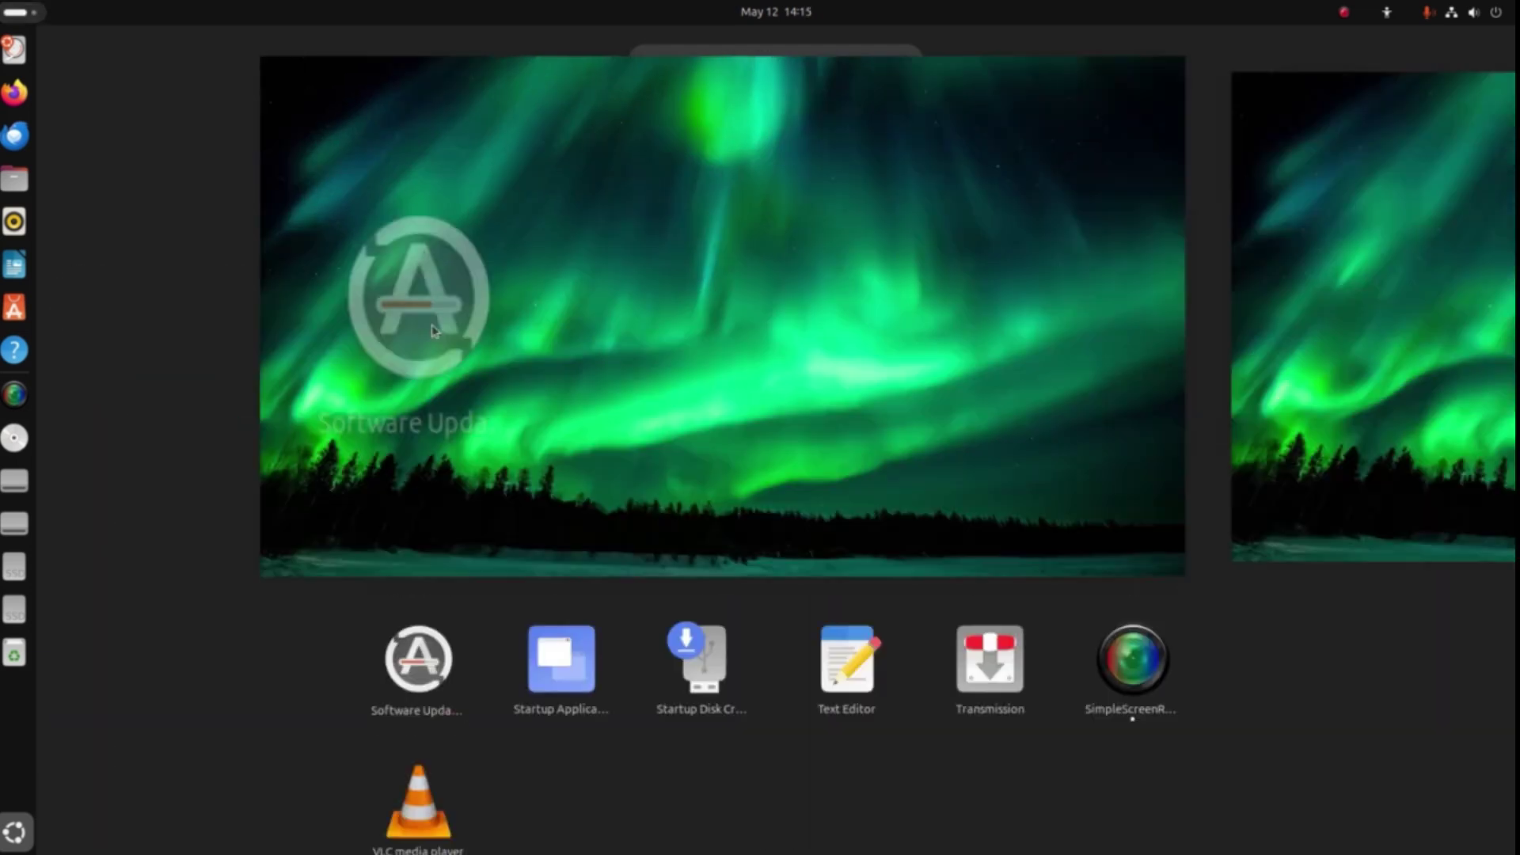